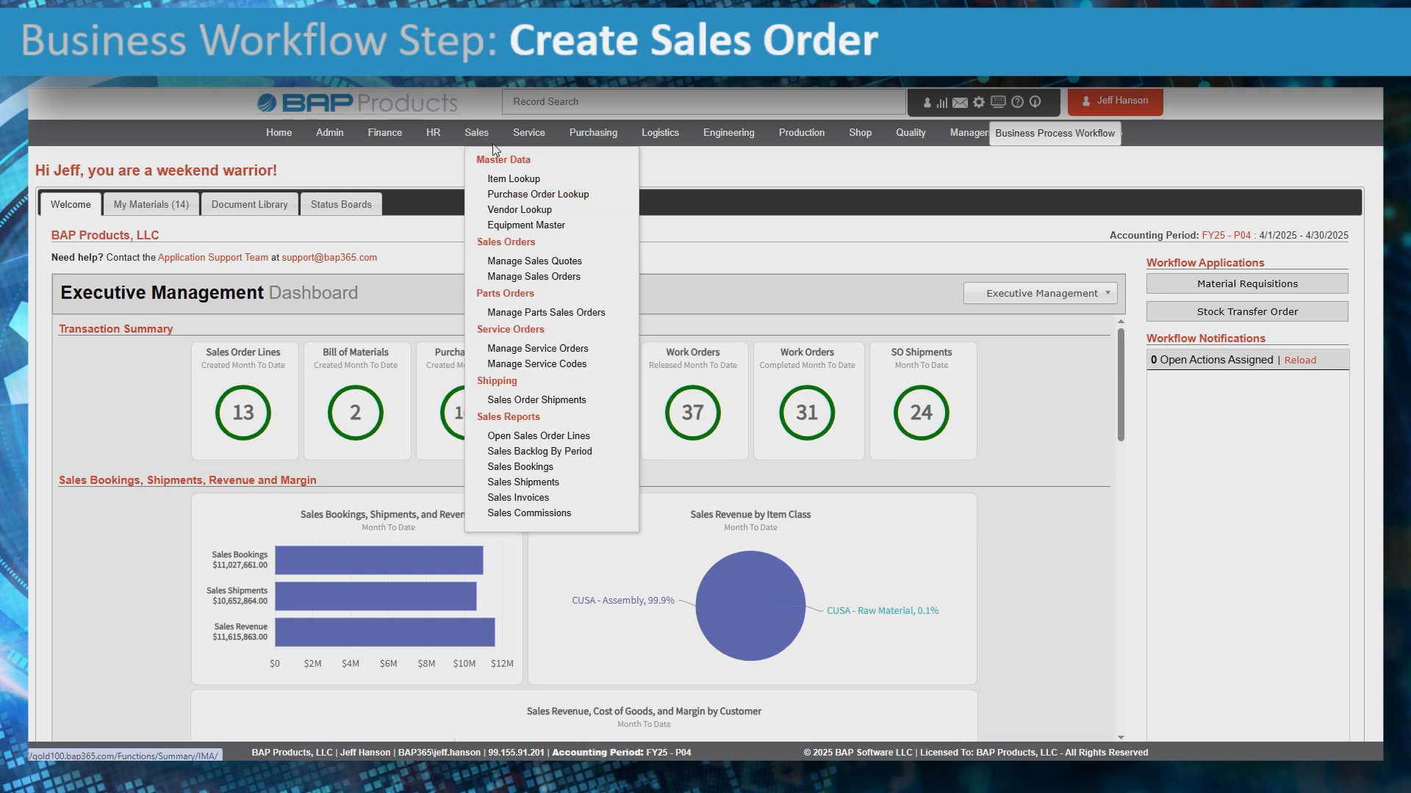
# Step: Start a new sales order from sales order management and assign the last listed sales person
pyautogui.click(543, 277)
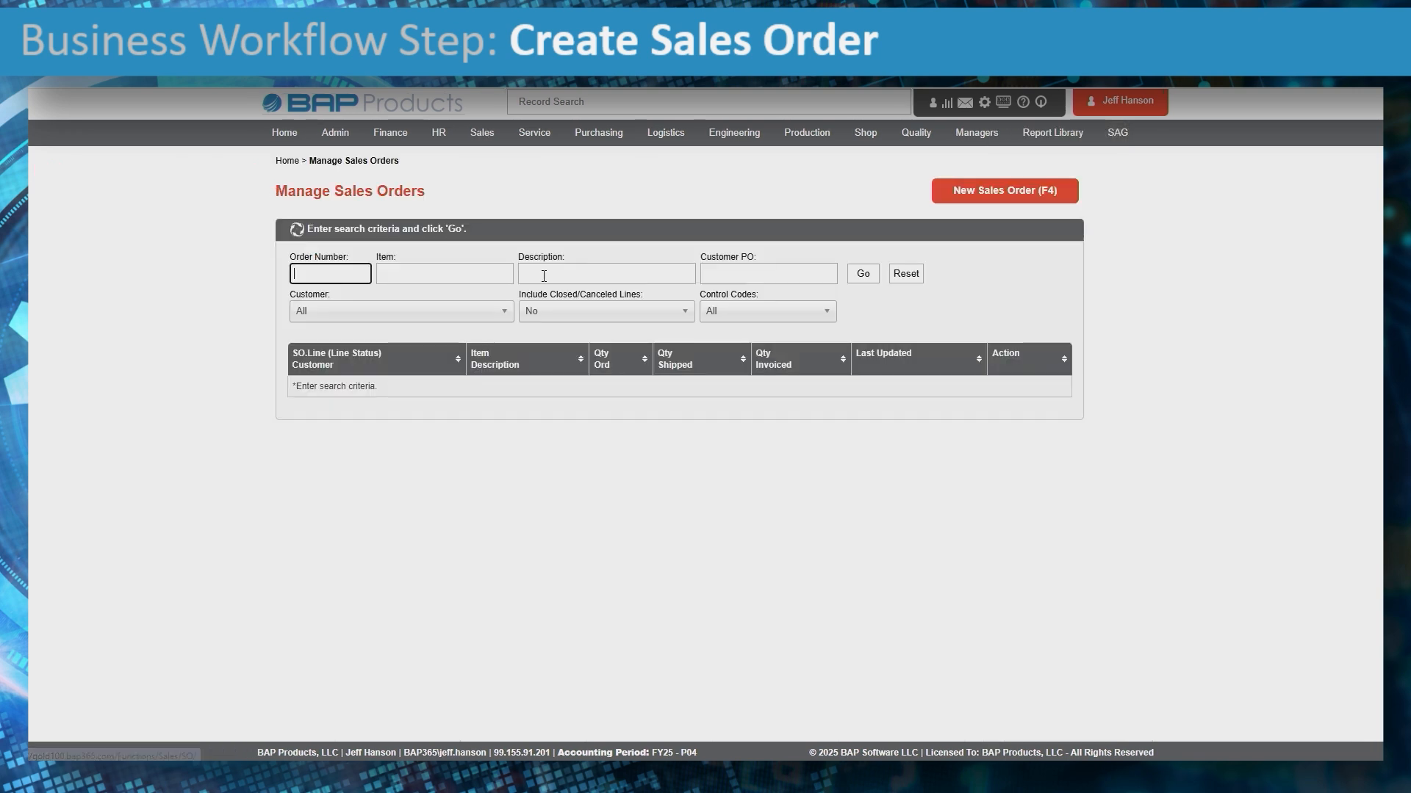
pyautogui.click(1026, 193)
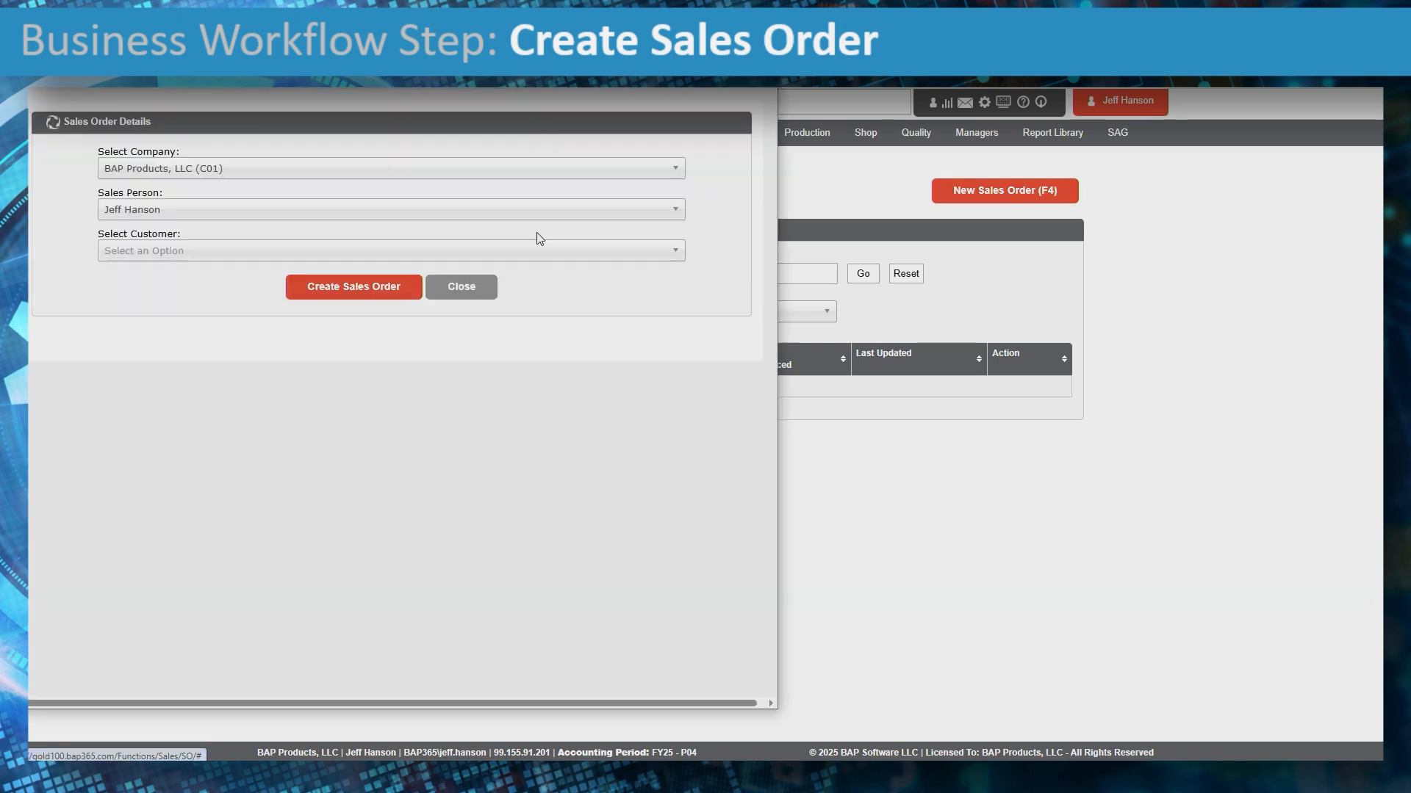
pyautogui.click(253, 210)
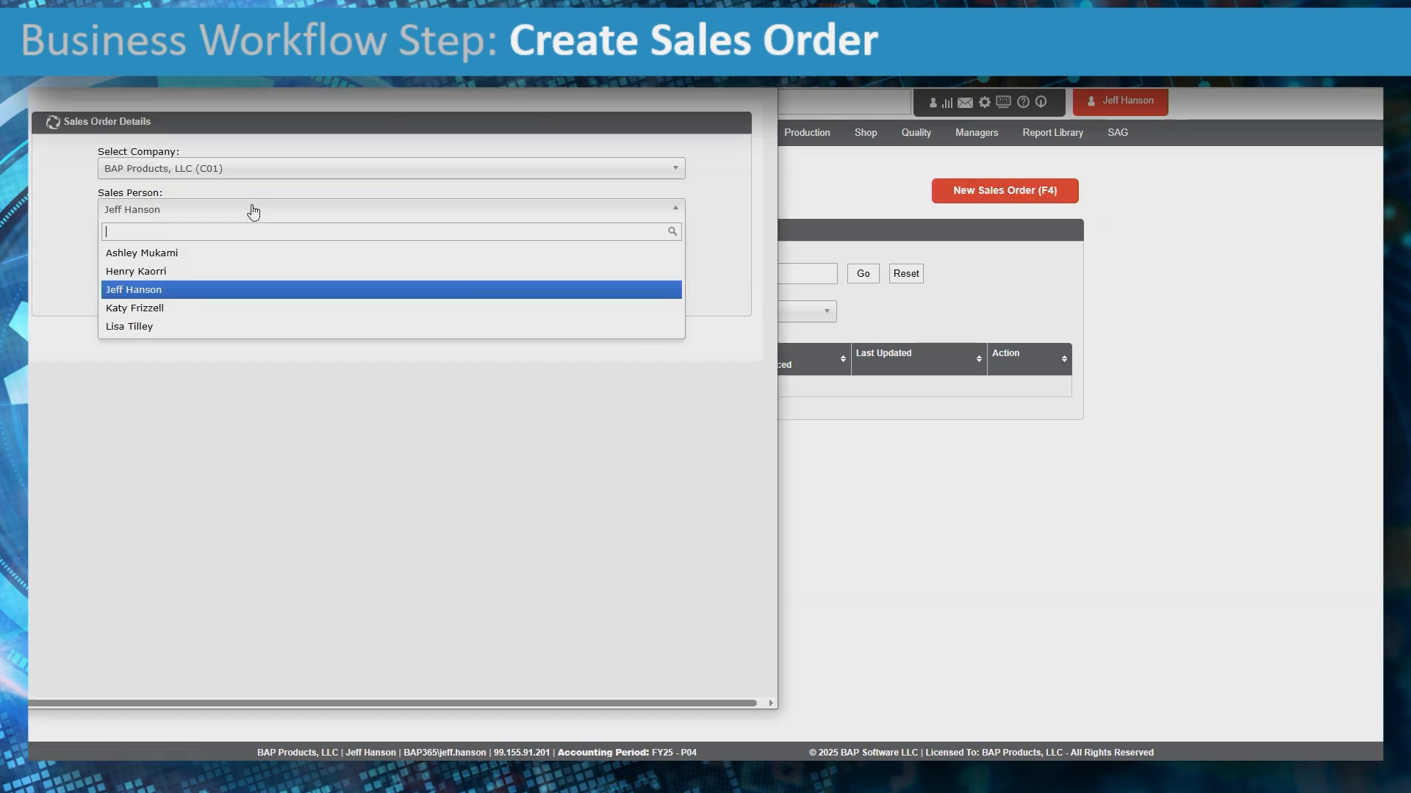
pyautogui.click(158, 326)
# Step: Select HENRY LOGISTICS INC as the customer and create the sales order
pyautogui.click(162, 255)
pyautogui.write('henry')
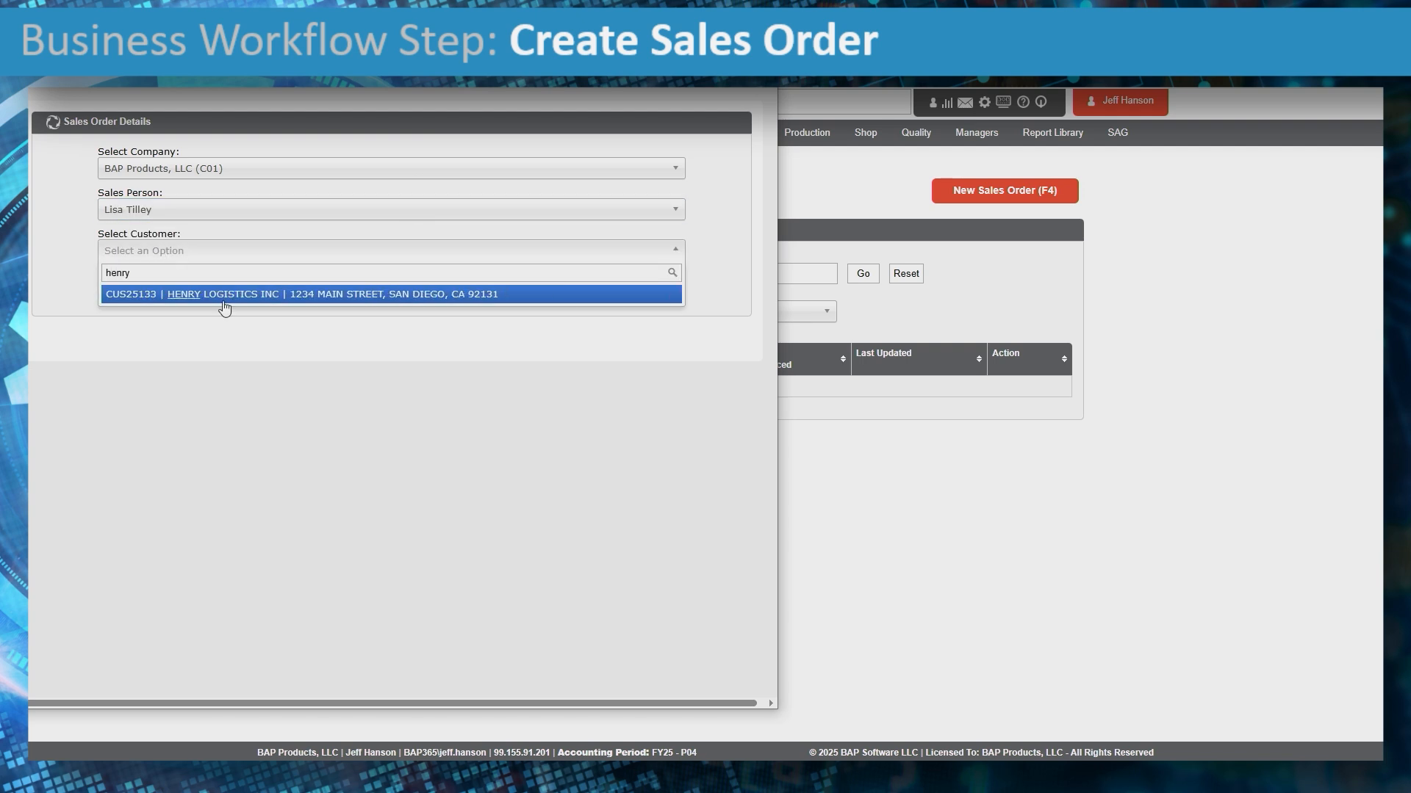
pyautogui.click(251, 298)
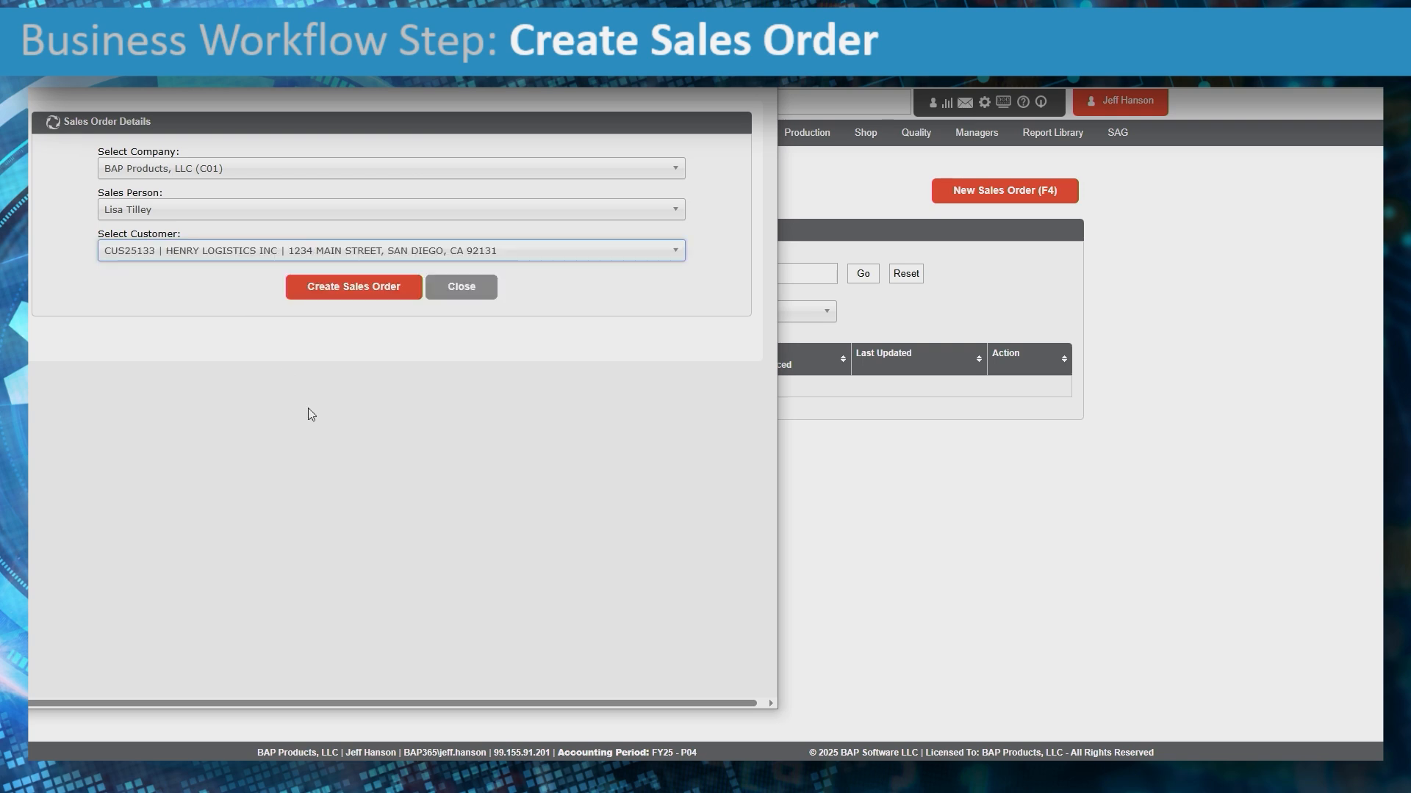
pyautogui.click(377, 294)
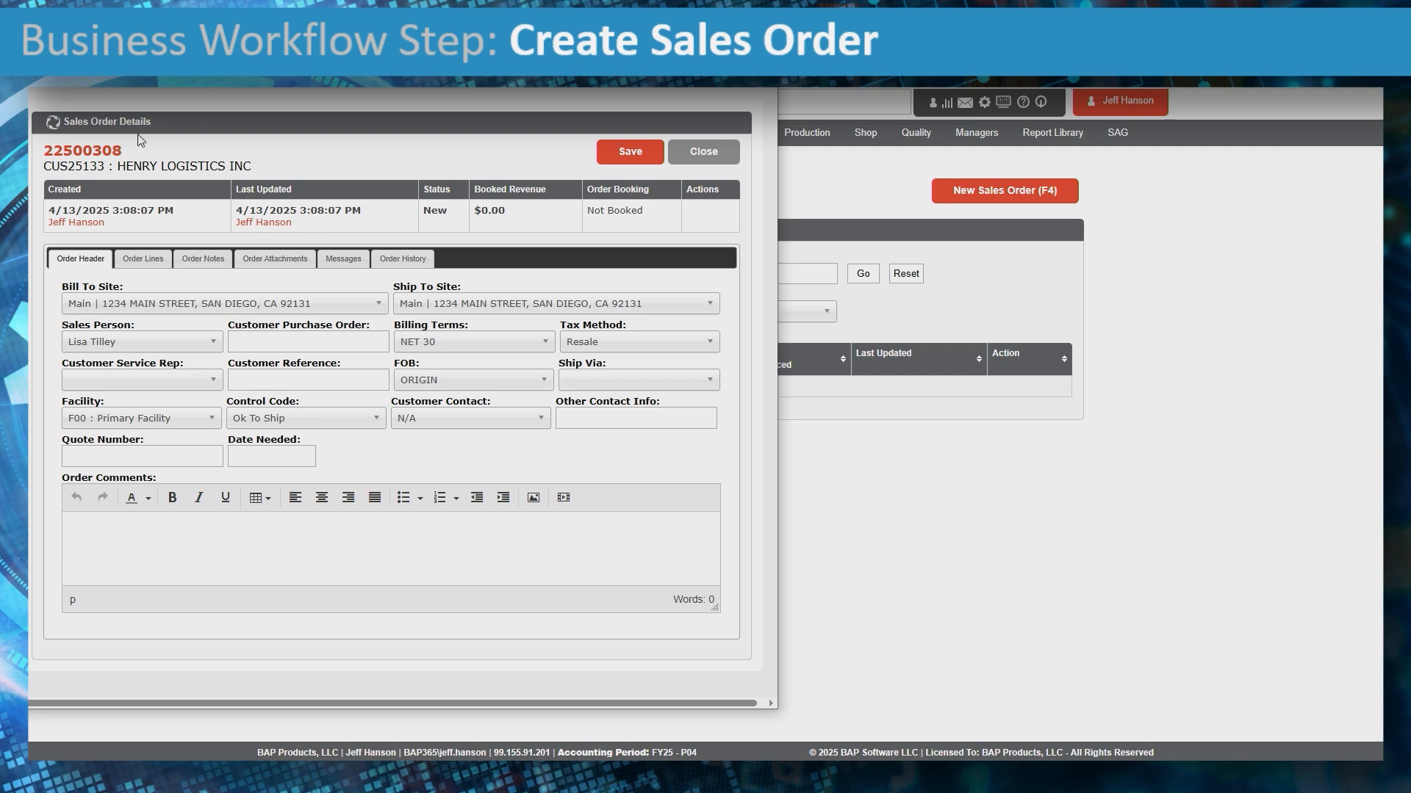
pyautogui.moveTo(129, 150); pyautogui.dragTo(44, 151)
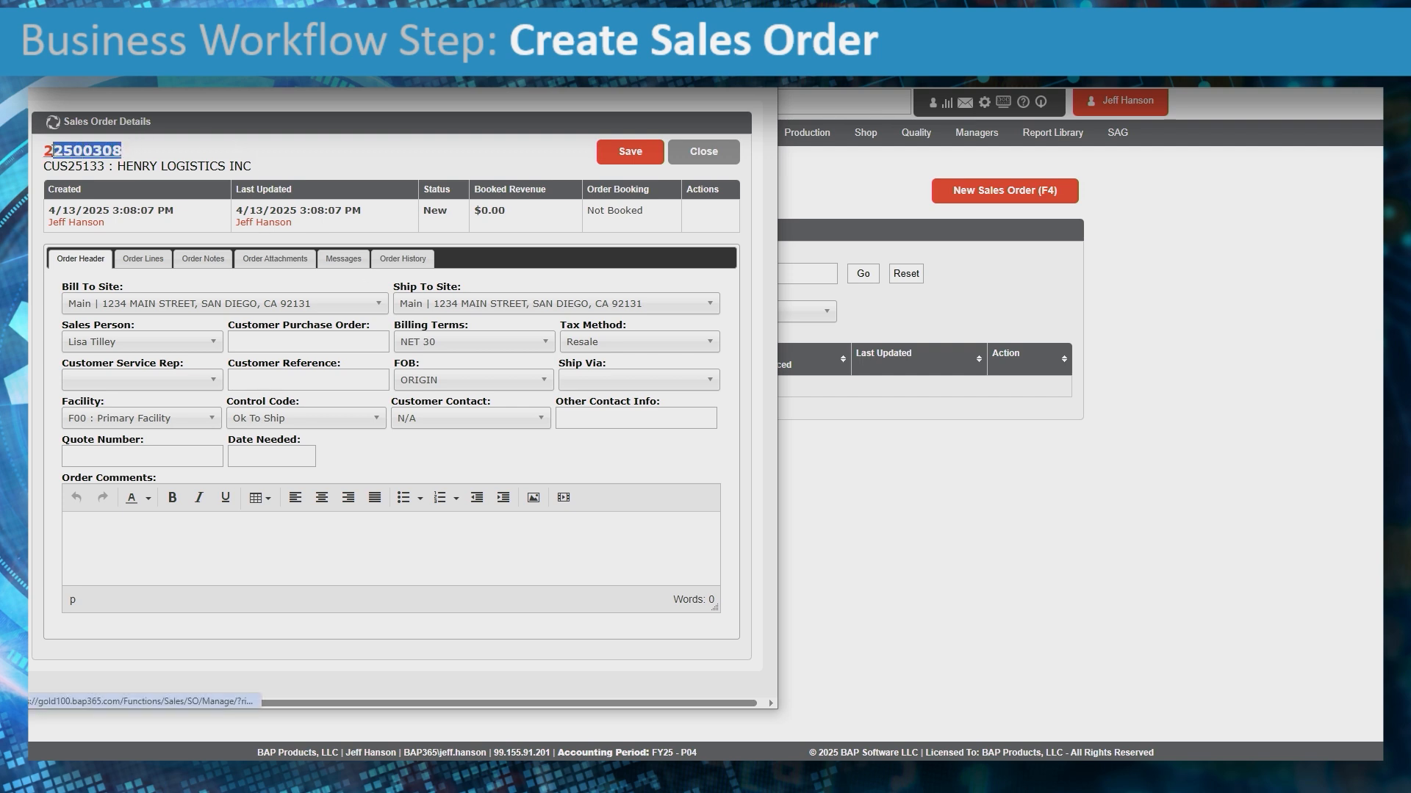
pyautogui.click(185, 149)
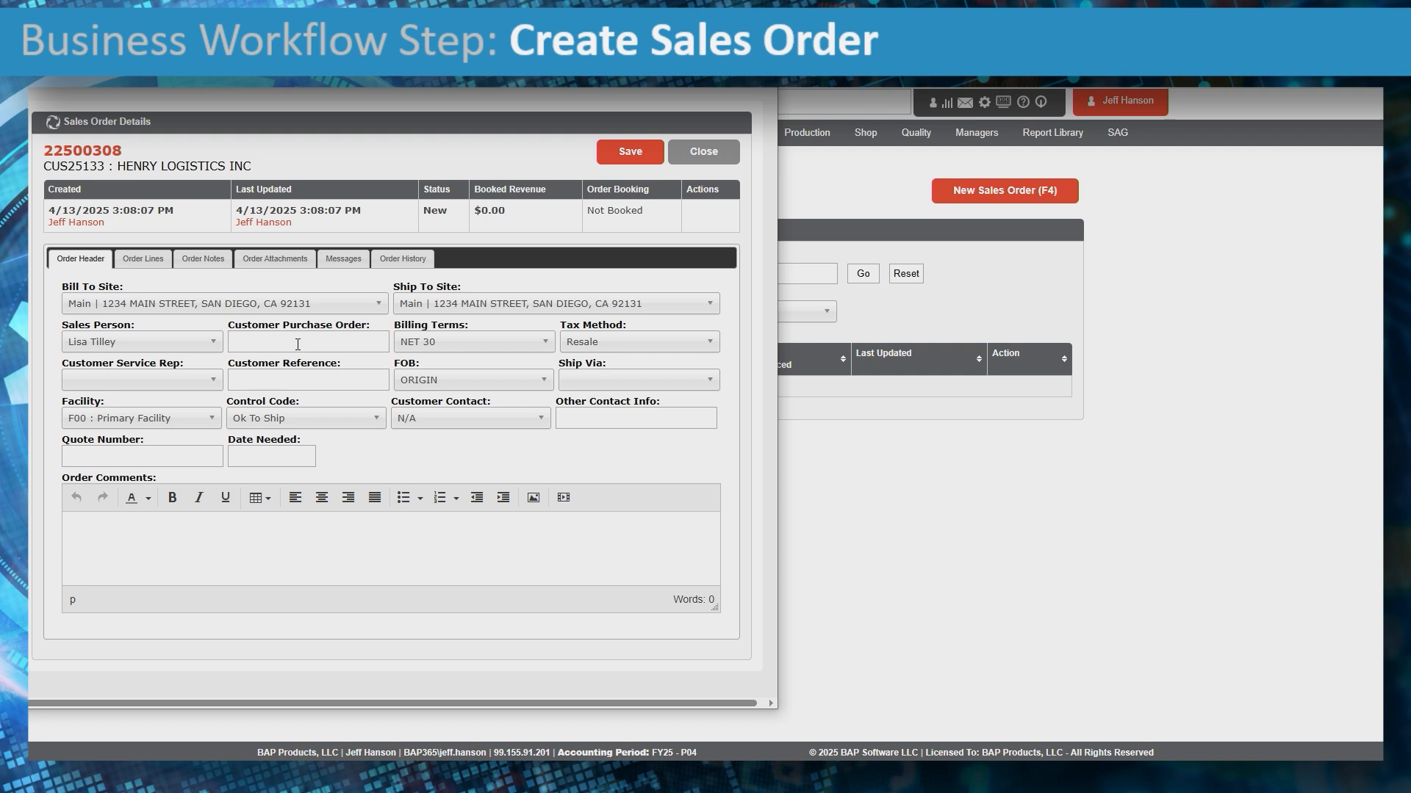
# Step: Enter the customer's purchase order number in the order header and review the billing terms and tax method options
pyautogui.click(298, 344)
pyautogui.write('PO')
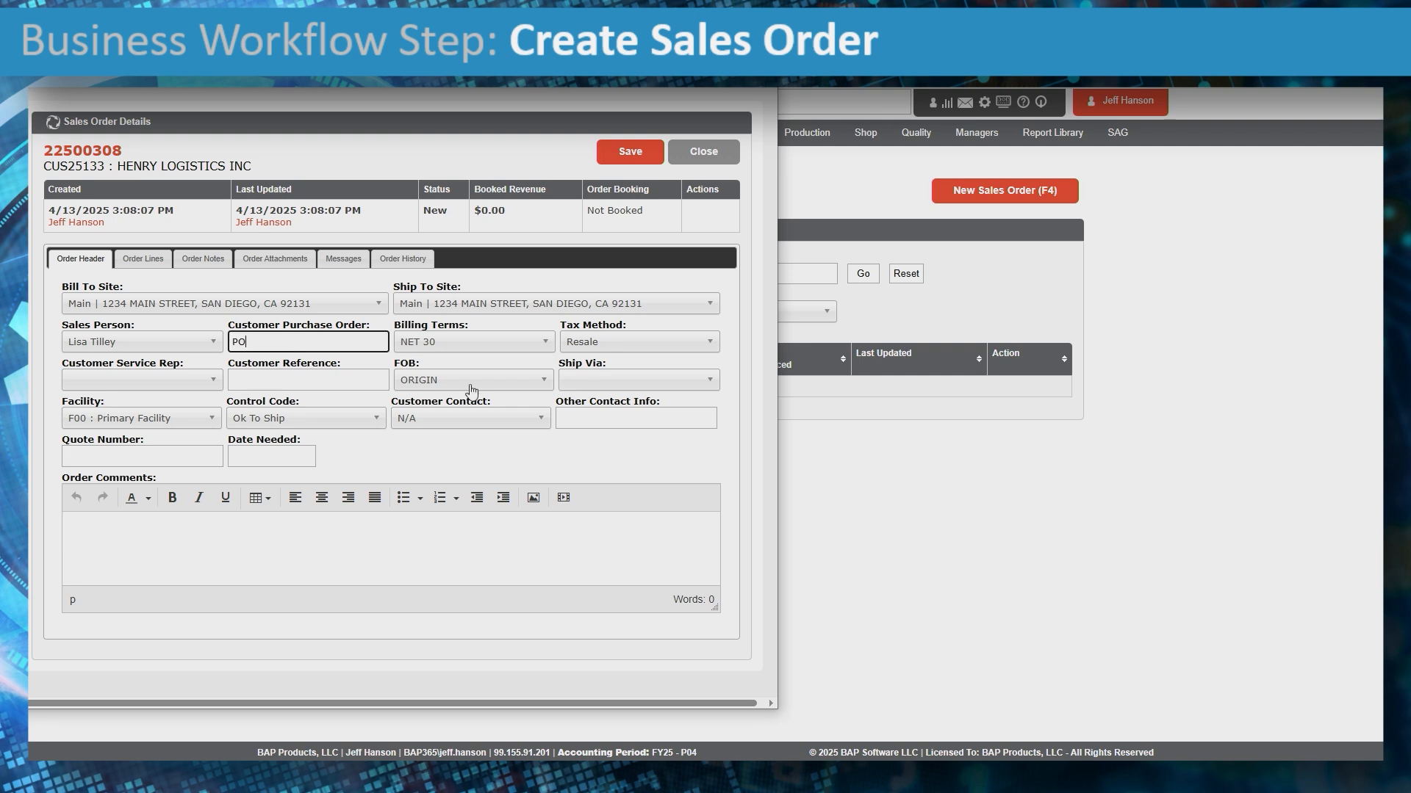
pyautogui.write('12850415')
pyautogui.click(530, 348)
pyautogui.click(530, 346)
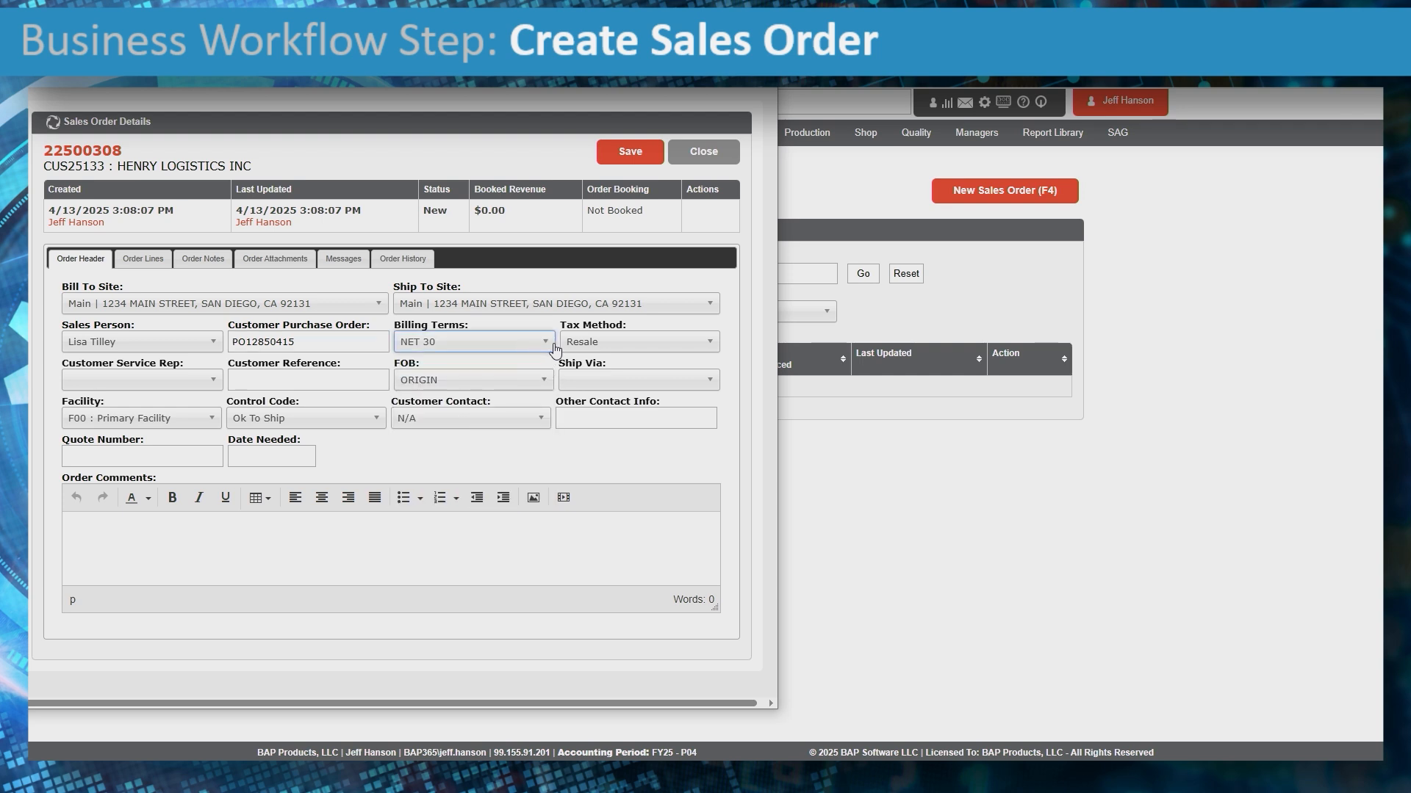
pyautogui.click(647, 348)
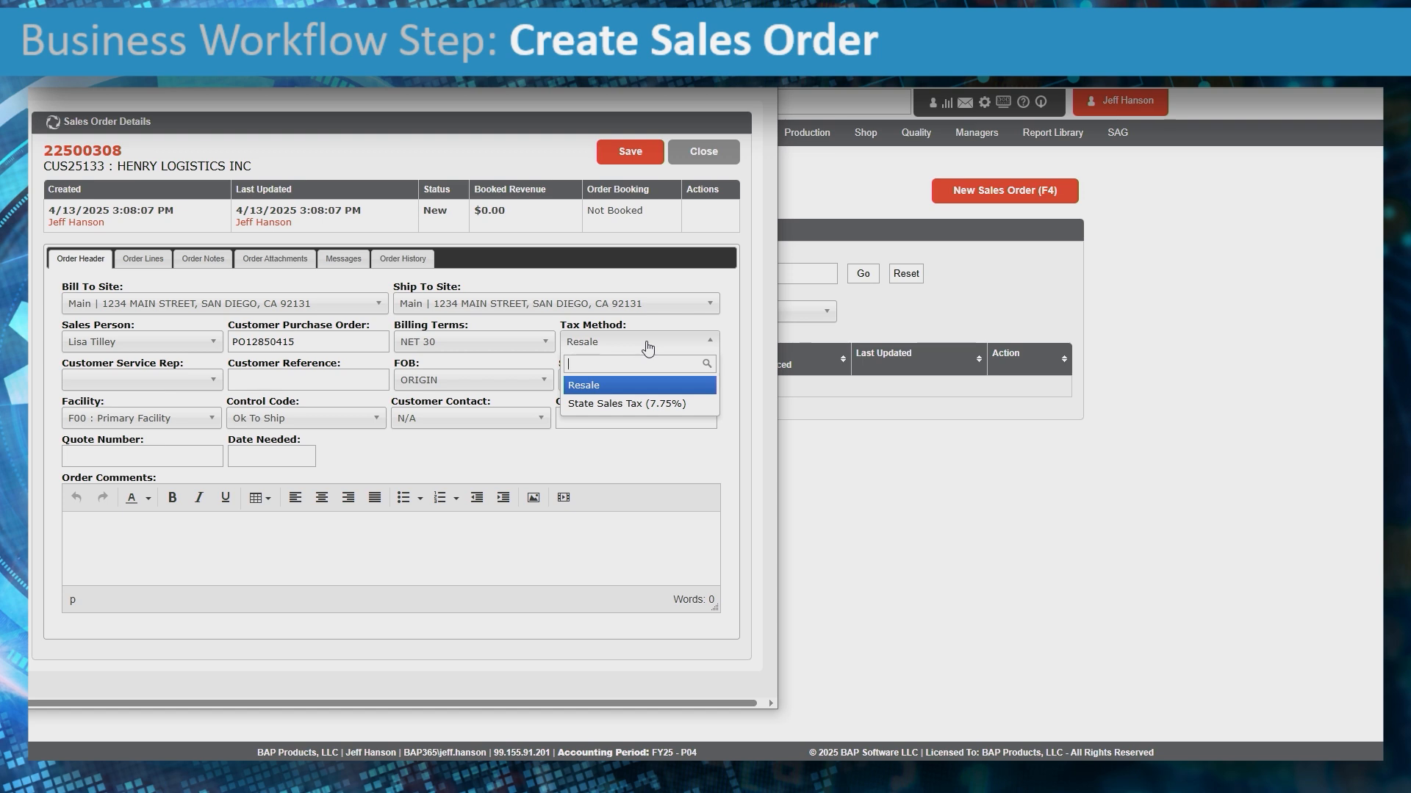
pyautogui.click(647, 347)
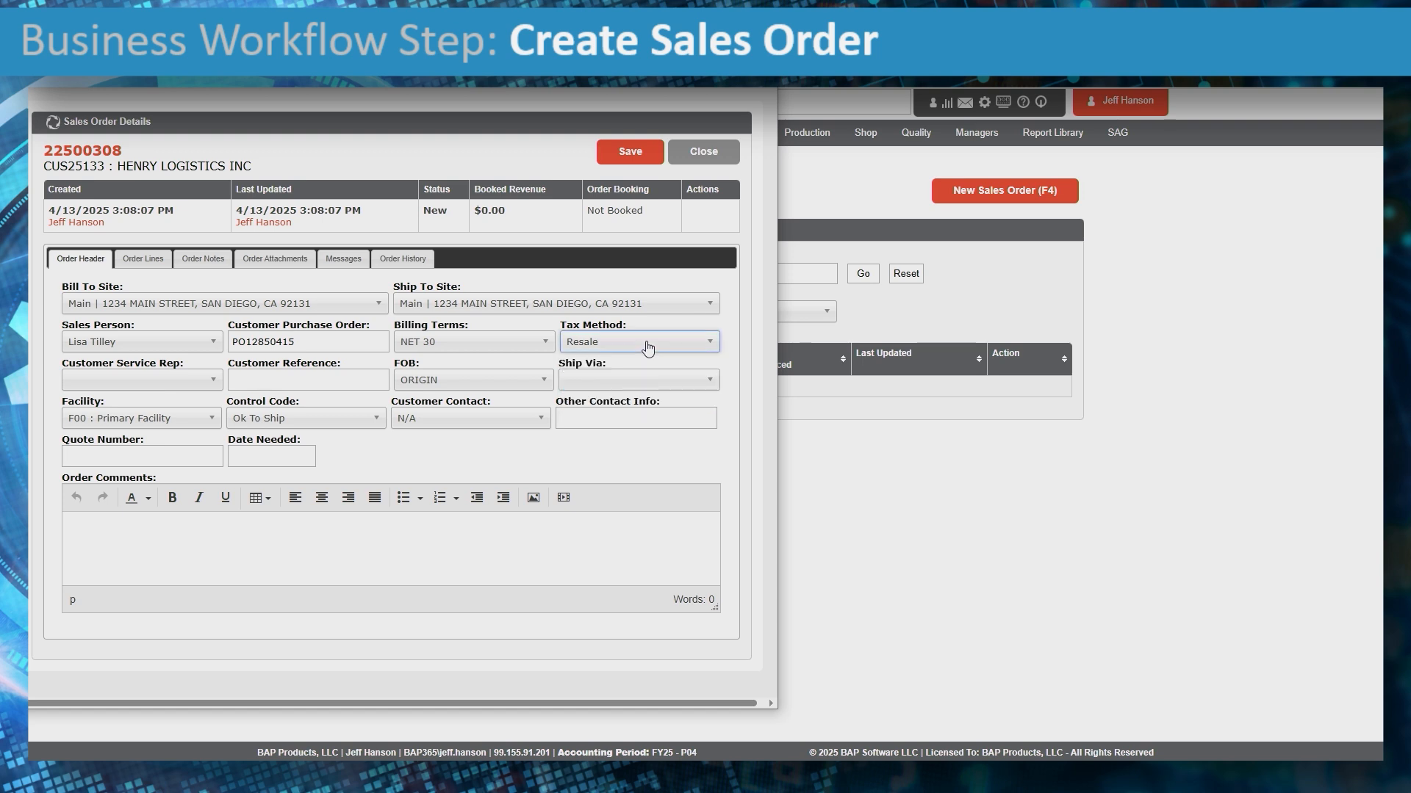
# Step: Assign a customer service rep to the order and set the customer reference to CONTRACT 1050
pyautogui.click(174, 383)
pyautogui.click(151, 450)
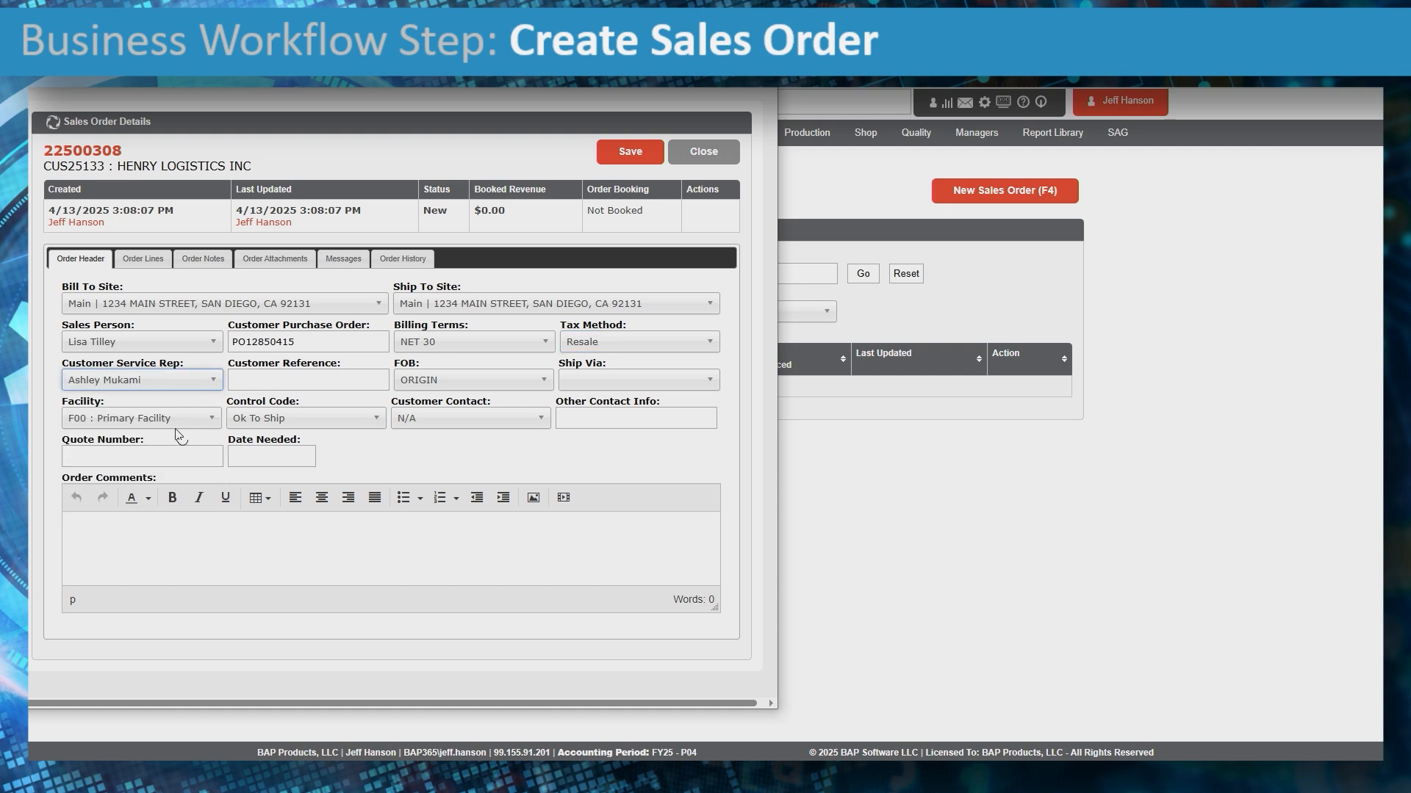
pyautogui.press('Tab')
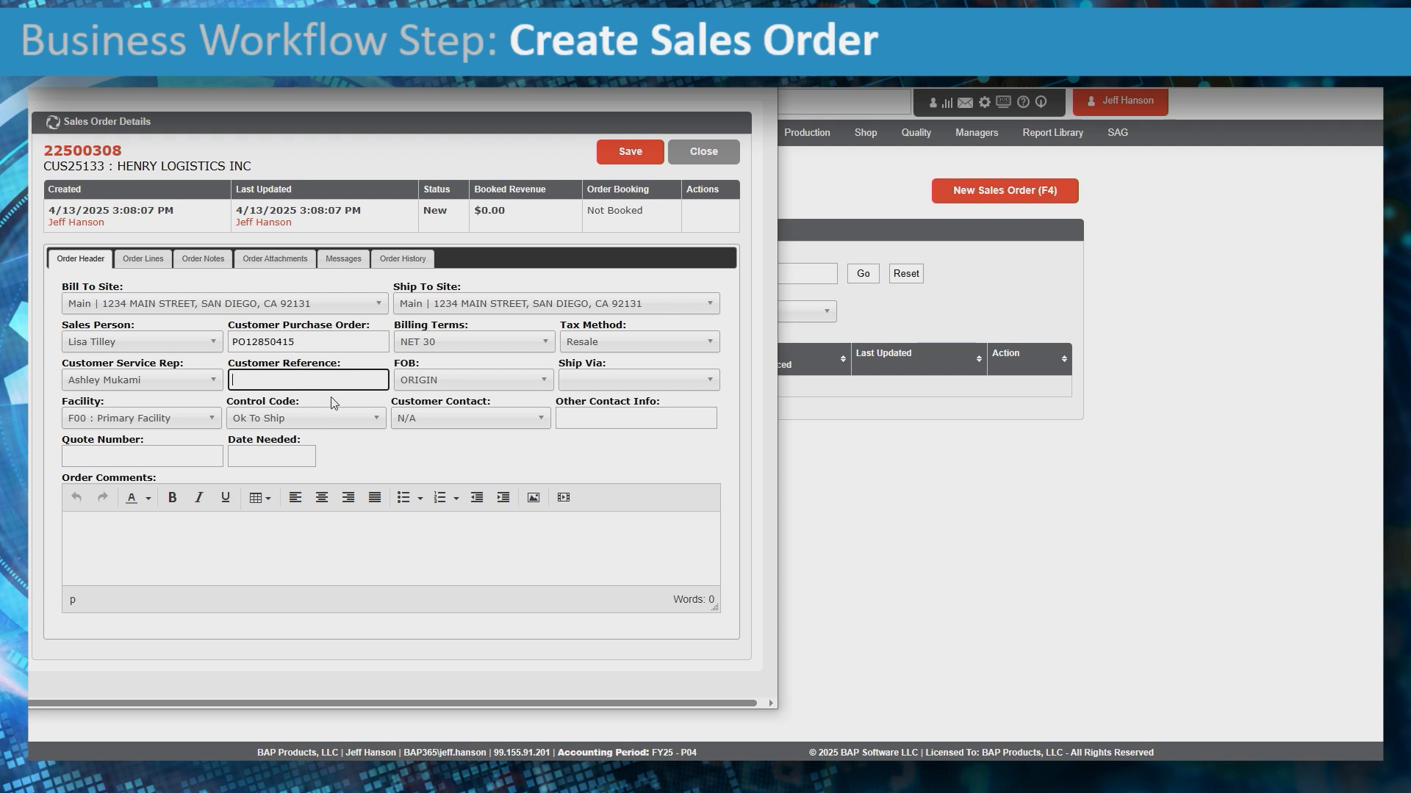
pyautogui.write('RFQ12045')
pyautogui.moveTo(294, 382); pyautogui.dragTo(171, 385)
pyautogui.write('CONTRACT 1050')
# Step: Set the order's Ship Via method to FEDEX GROUND
pyautogui.click(613, 383)
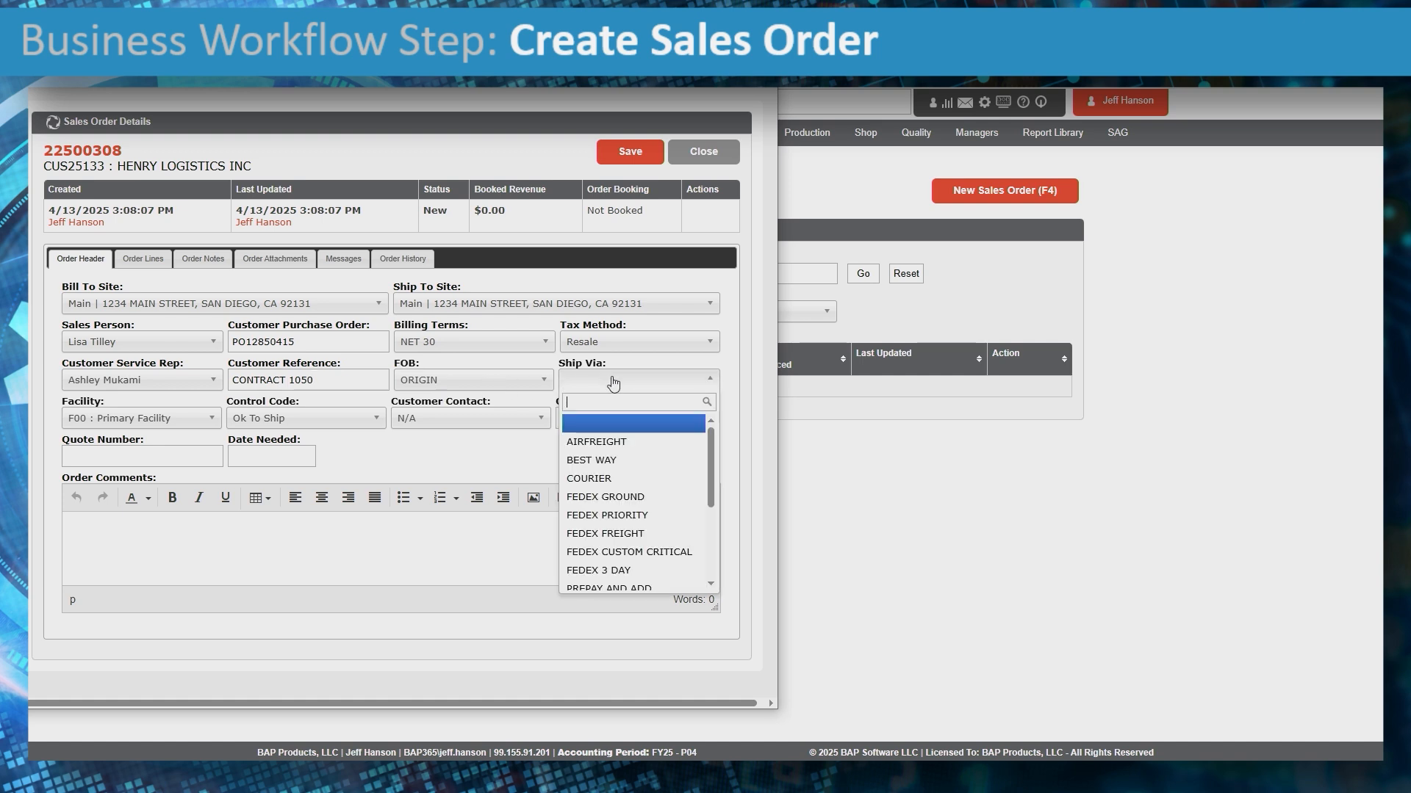
pyautogui.click(624, 463)
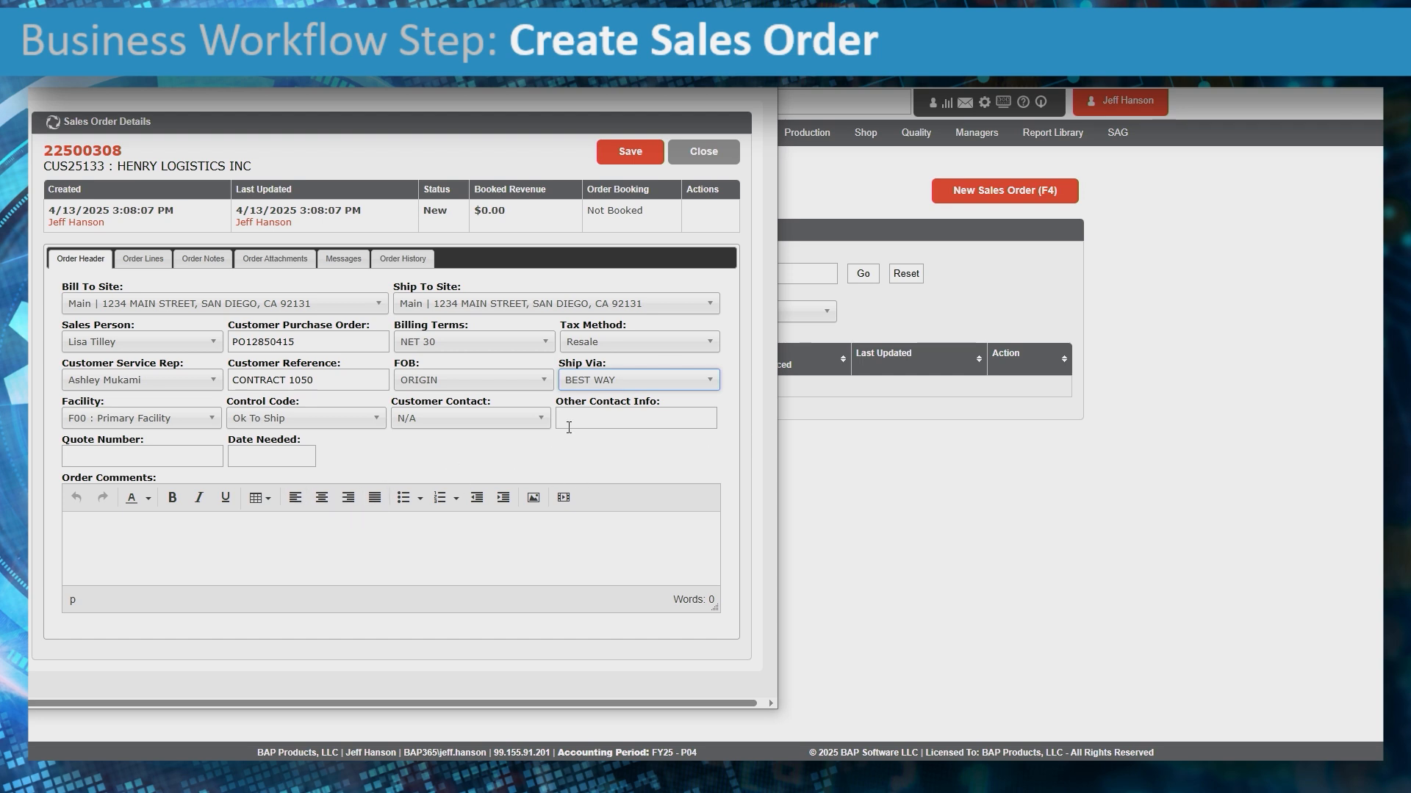
pyautogui.click(675, 379)
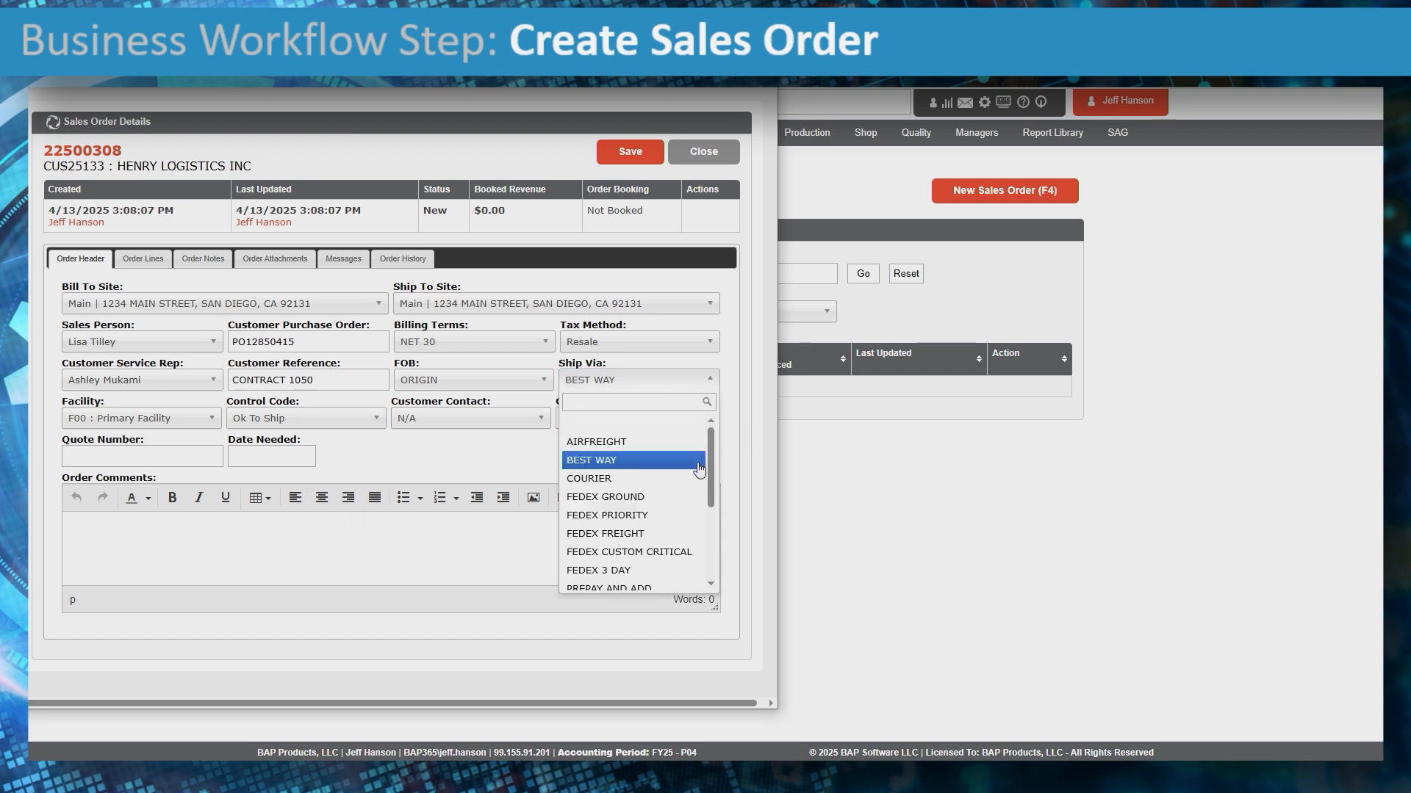
pyautogui.click(653, 499)
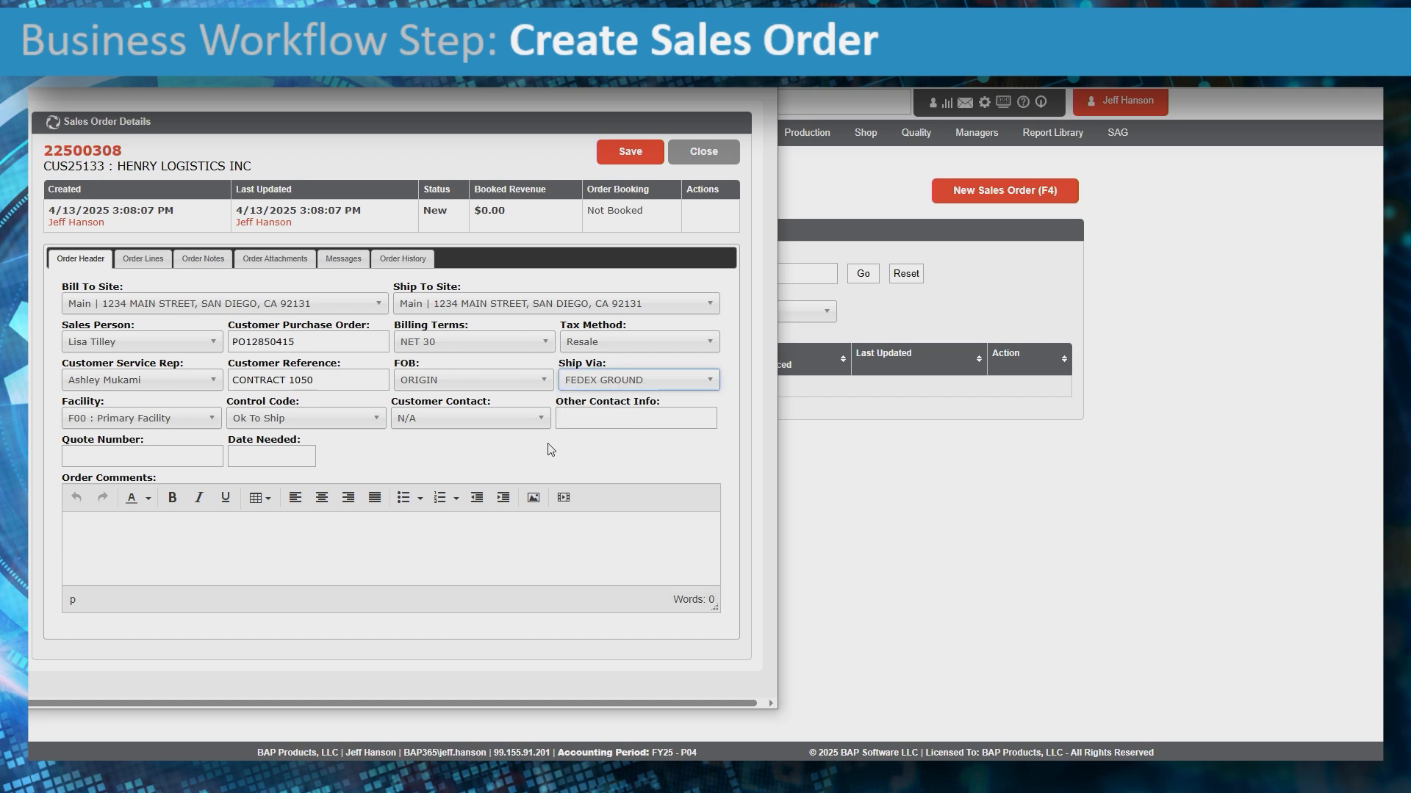
# Step: Review the facility options and select Ok To Ship as the order's control code
pyautogui.click(190, 420)
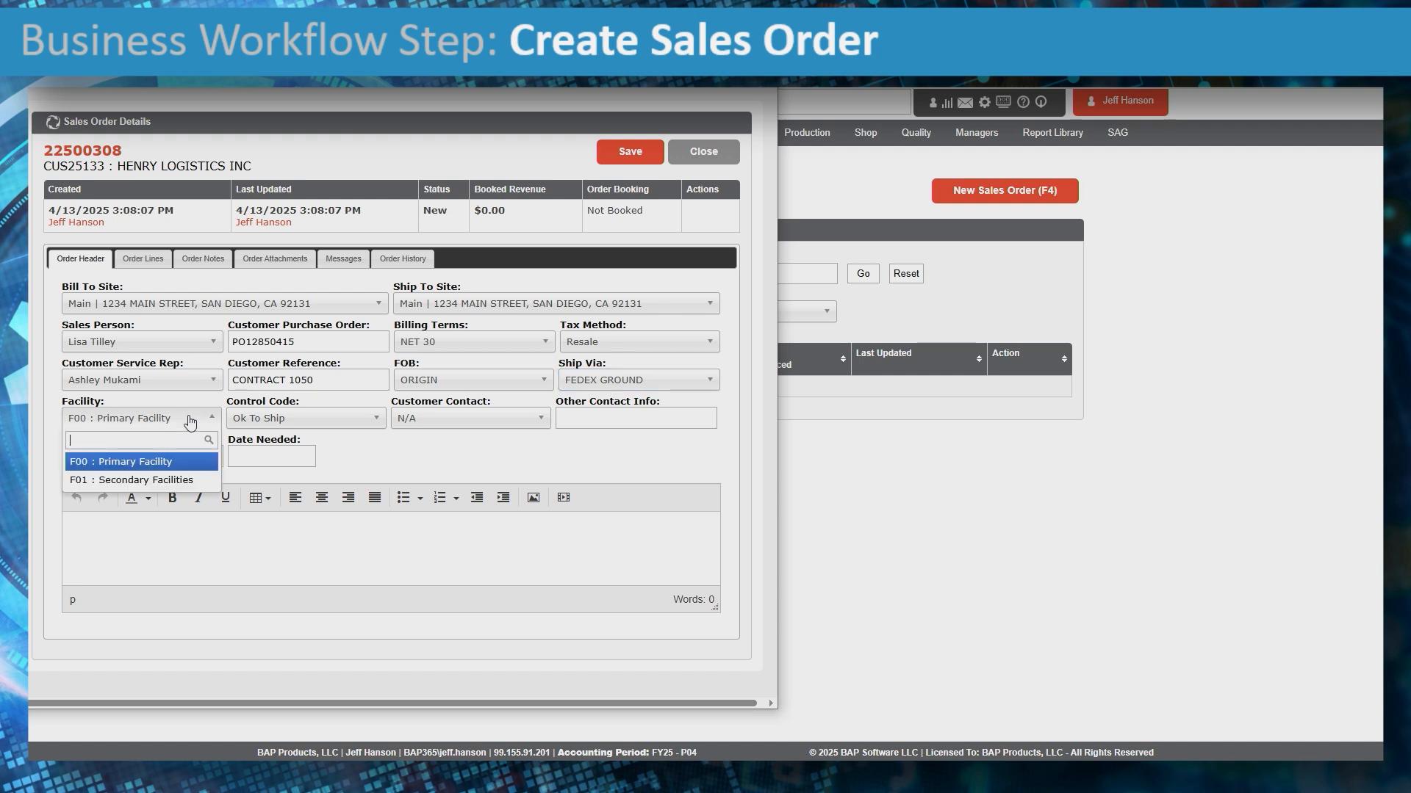
pyautogui.click(190, 420)
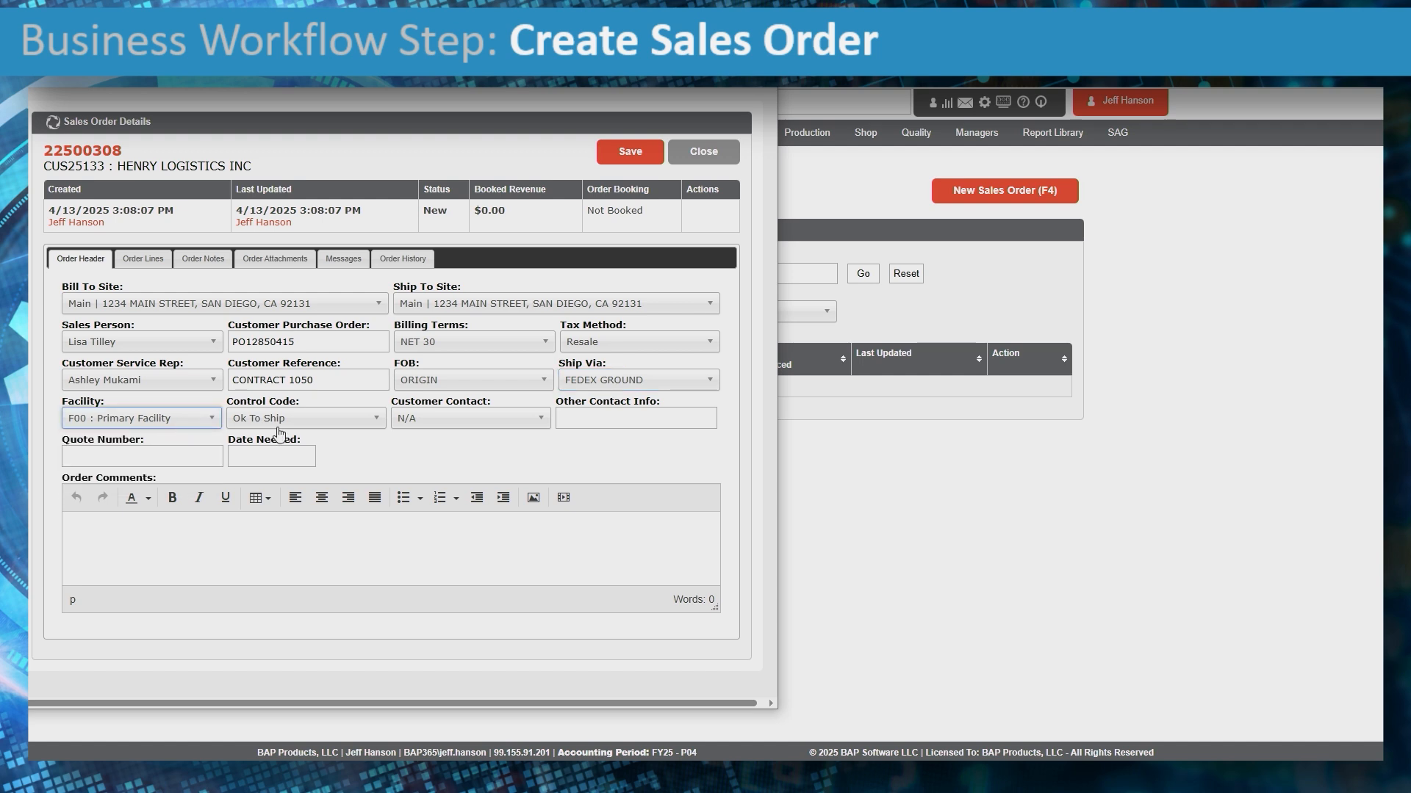
pyautogui.click(366, 420)
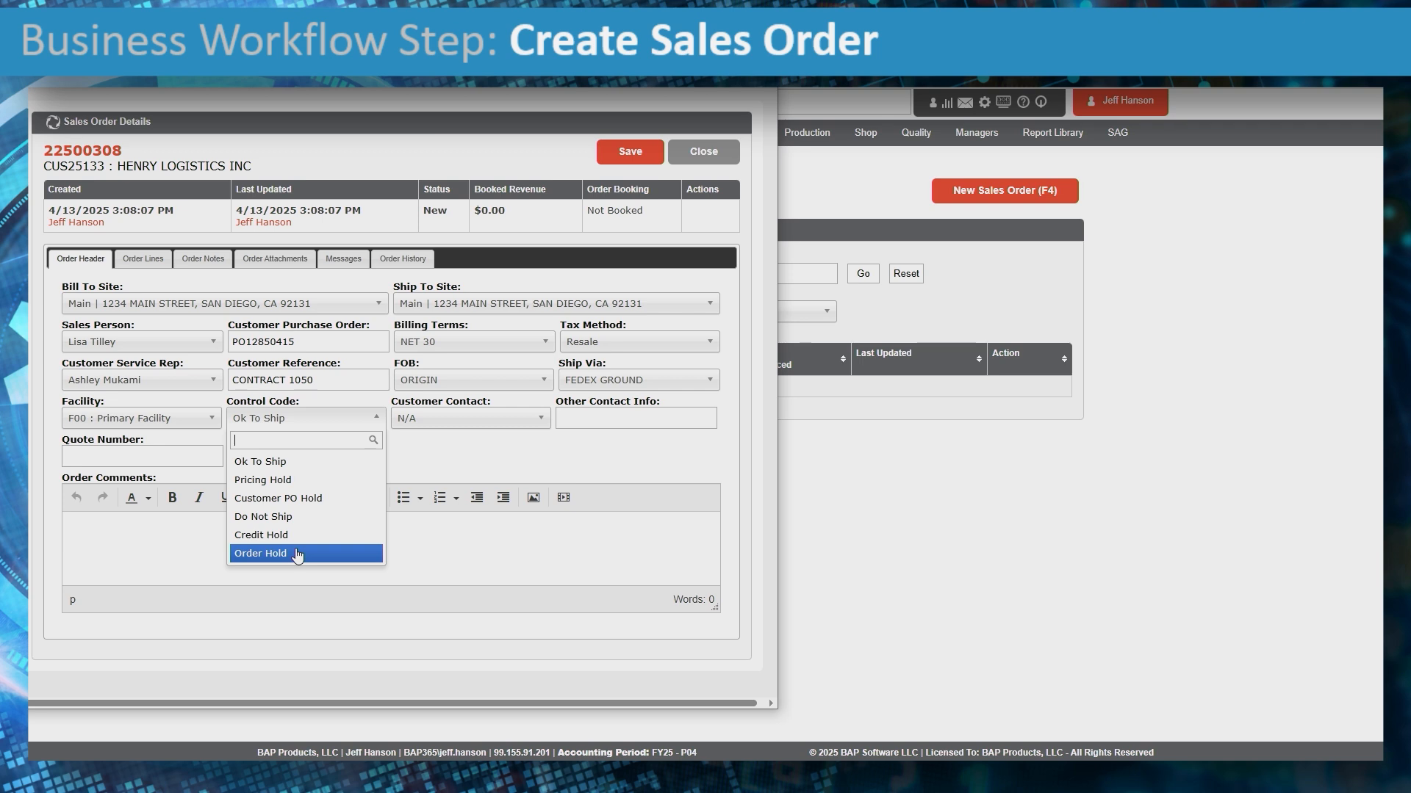
pyautogui.click(271, 461)
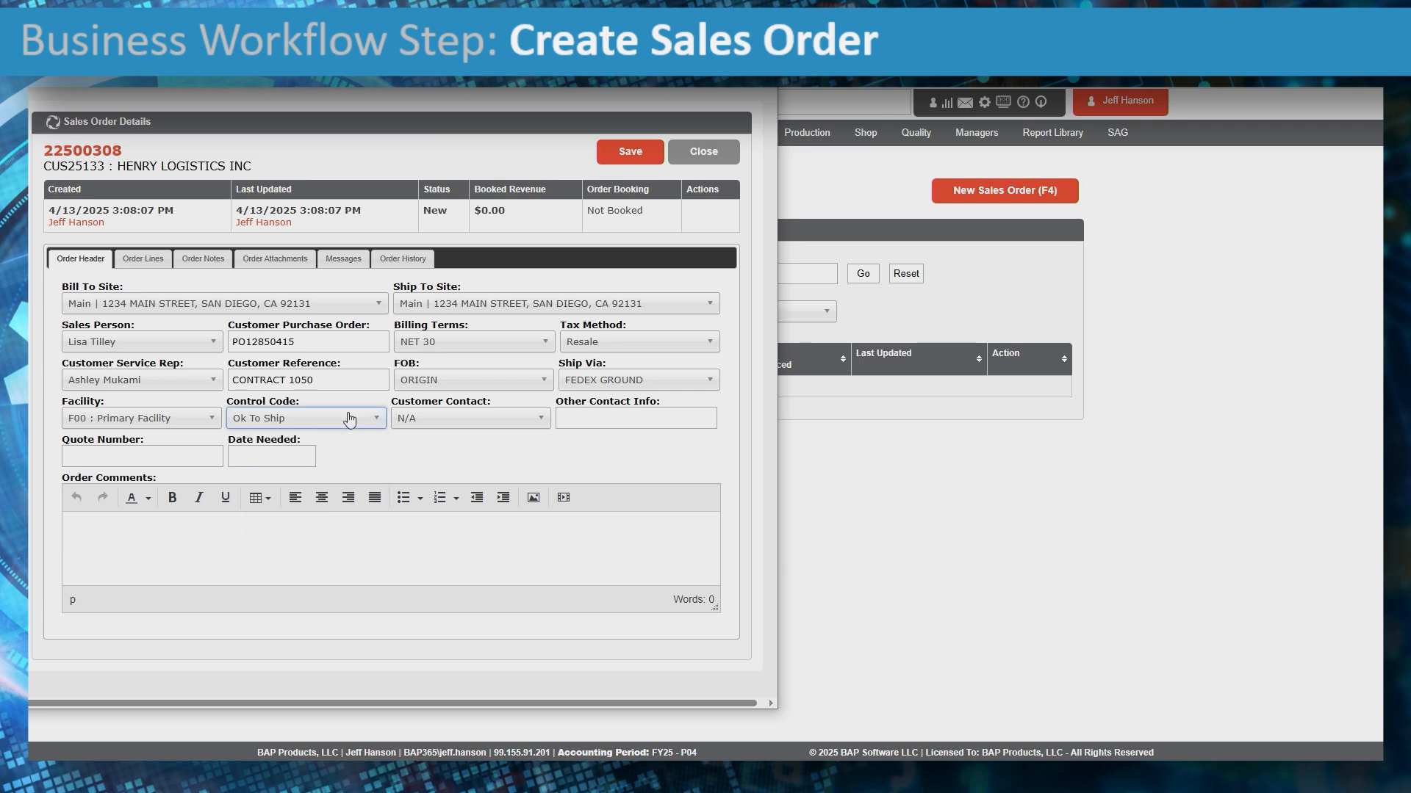
# Step: Select the customer's contact person for the order and set the date needed to 5/1/2025
pyautogui.click(445, 425)
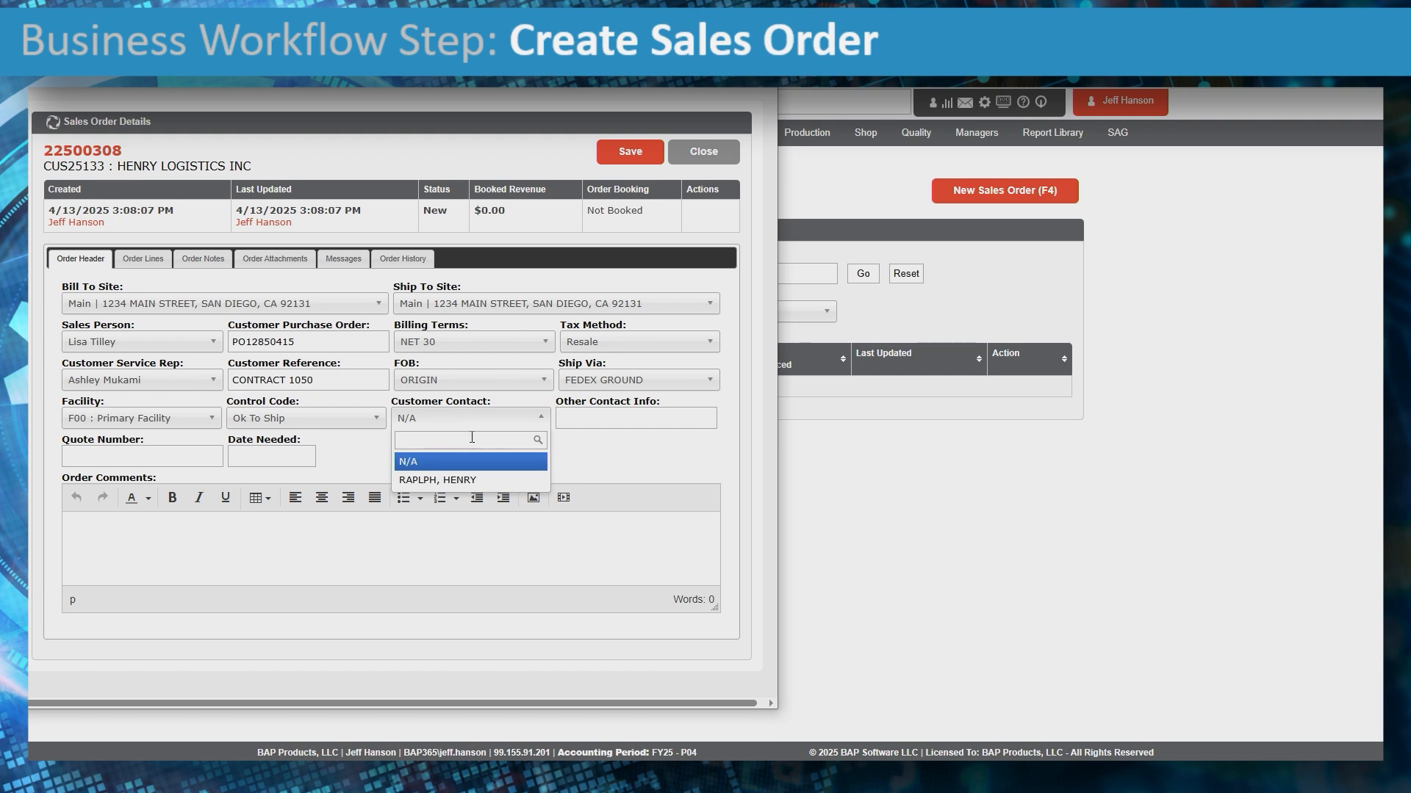
pyautogui.click(471, 481)
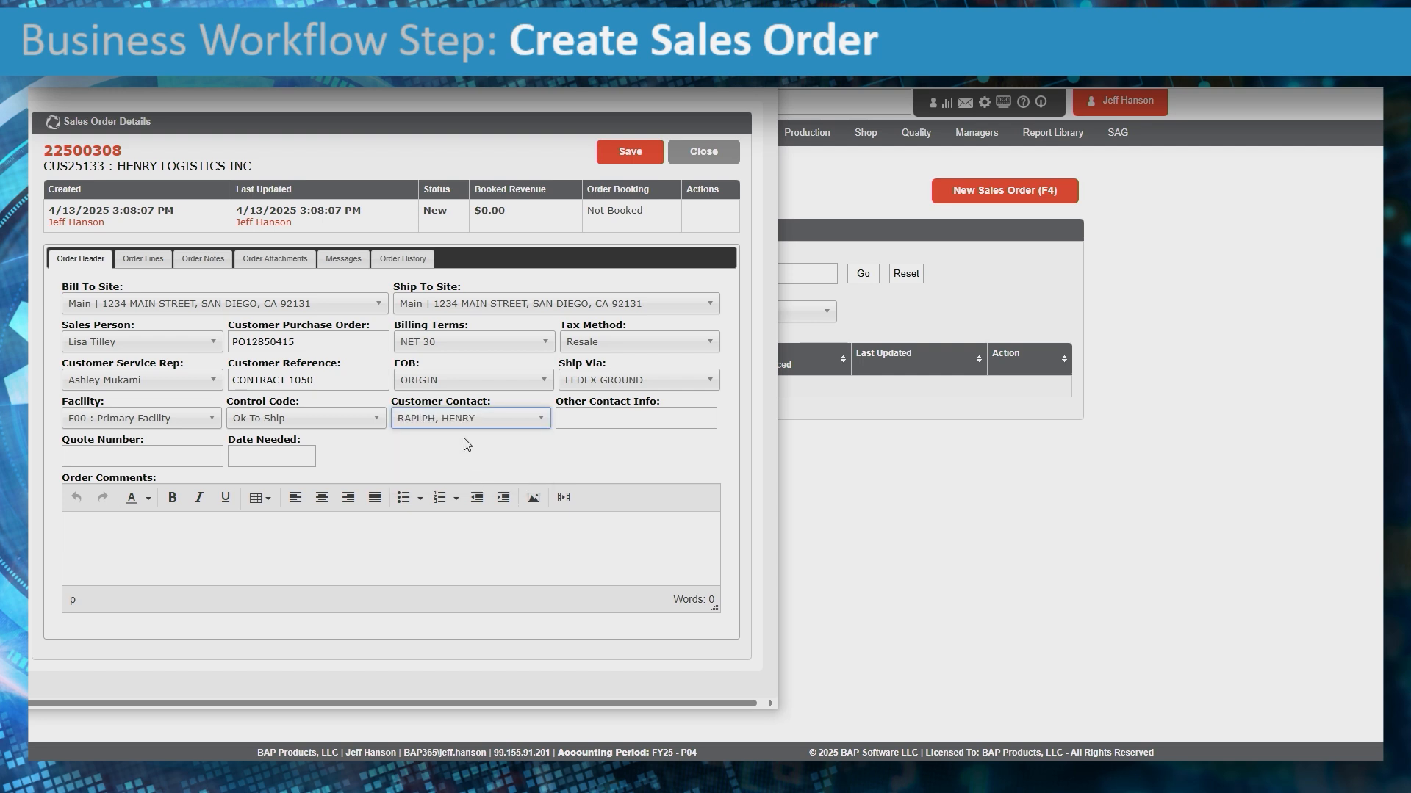
pyautogui.click(615, 416)
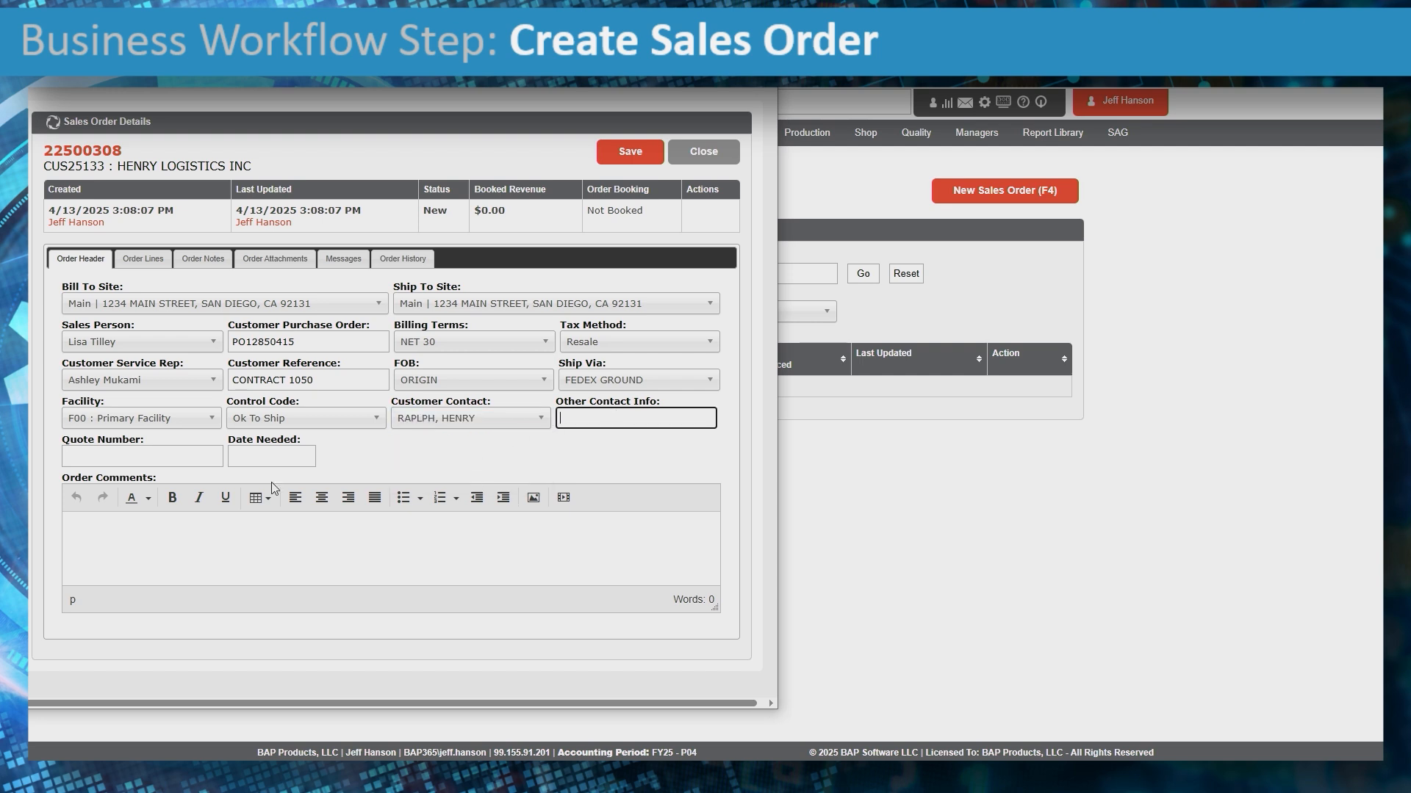
pyautogui.click(260, 456)
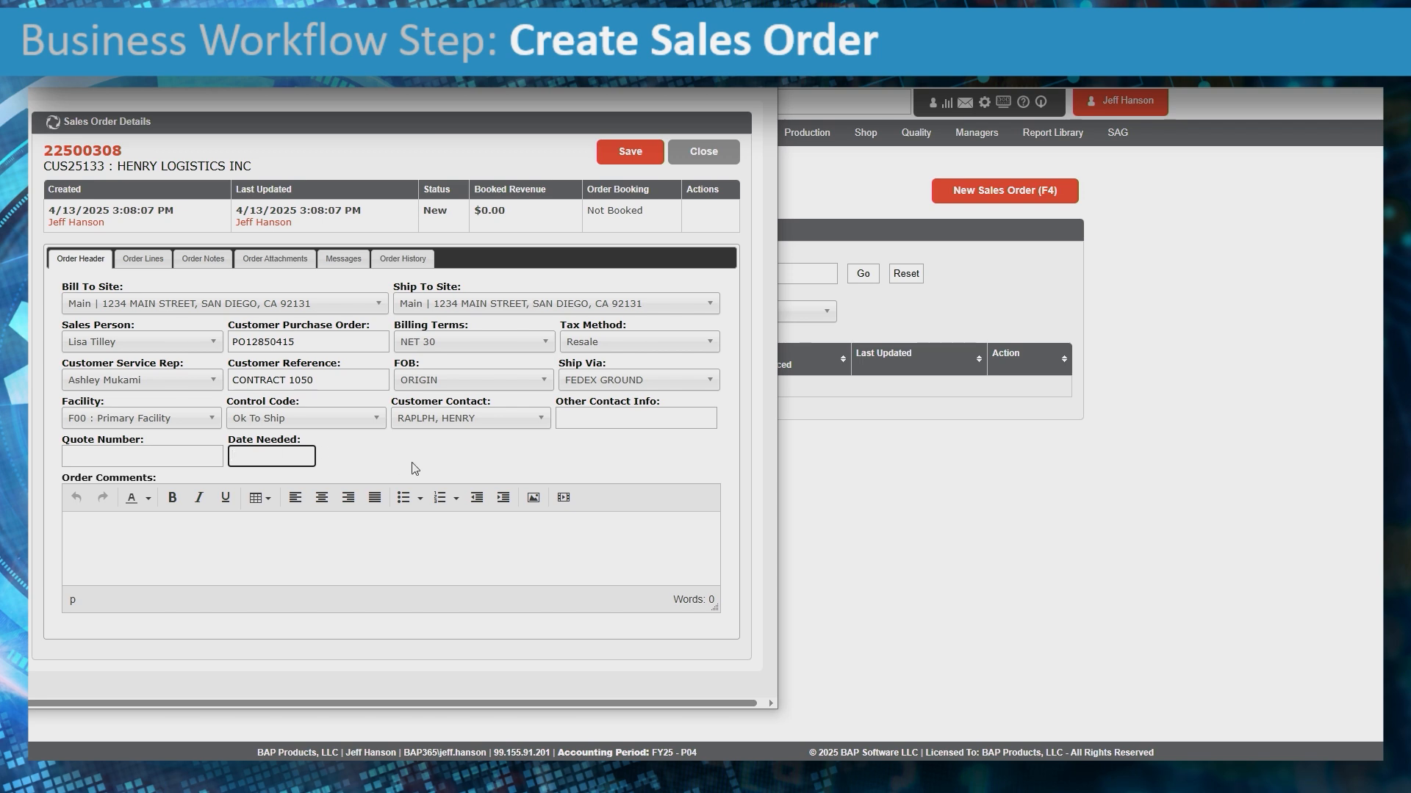
pyautogui.write('5/1/2025')
# Step: Add an order comment to ship FEDEX GROUND on the customer's account, including the account number, and save the order
pyautogui.click(385, 539)
pyautogui.write('SHIP FEDEX FG')
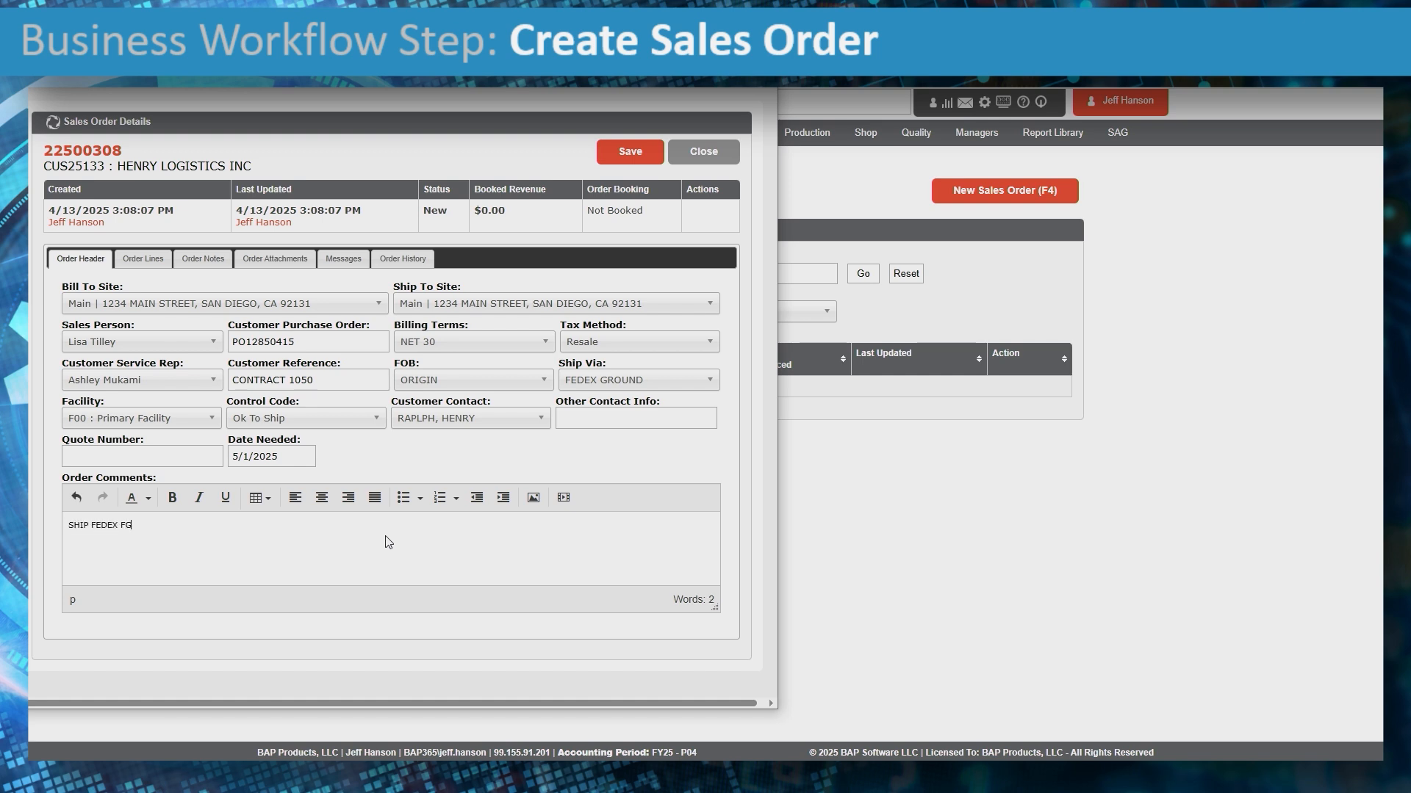
pyautogui.press('BackSpace')
pyautogui.press('BackSpace')
pyautogui.write('GROUND ON CUSTOMER ACCOUNT NUMBER 123456')
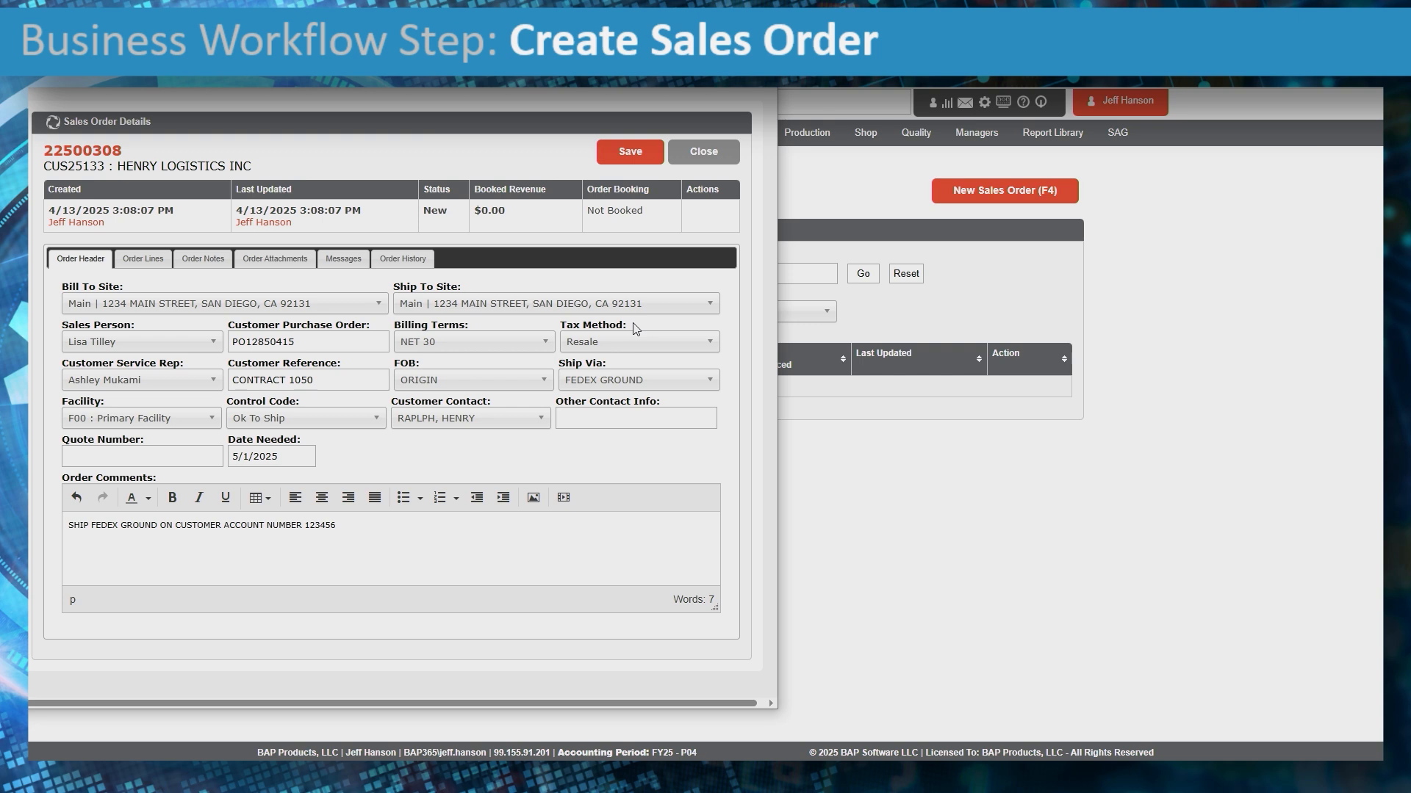
pyautogui.click(630, 155)
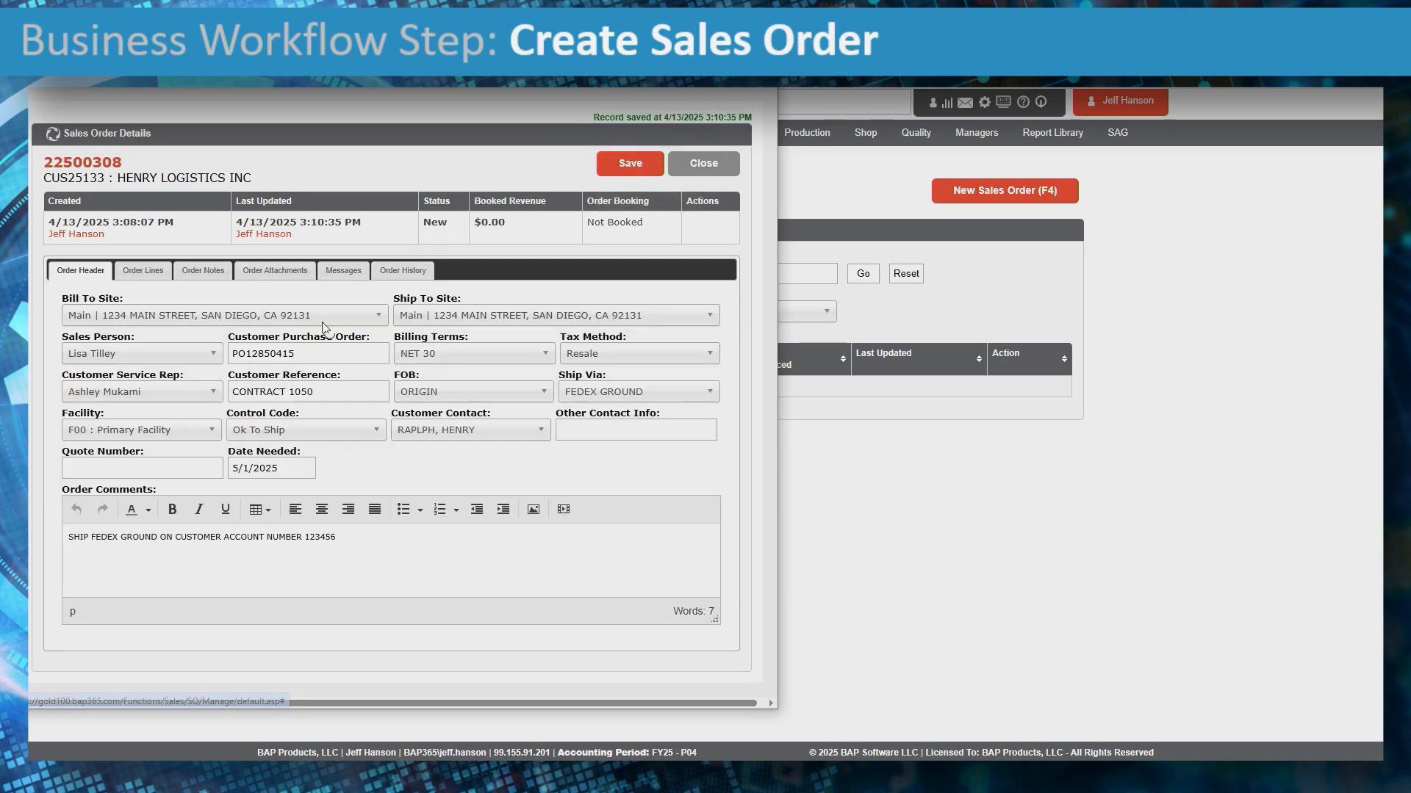
# Step: Start a new line item on the sales order for item HLOG-0001-01, ASSEMBLY, LOGISTICS LOGS MASTER
pyautogui.click(145, 272)
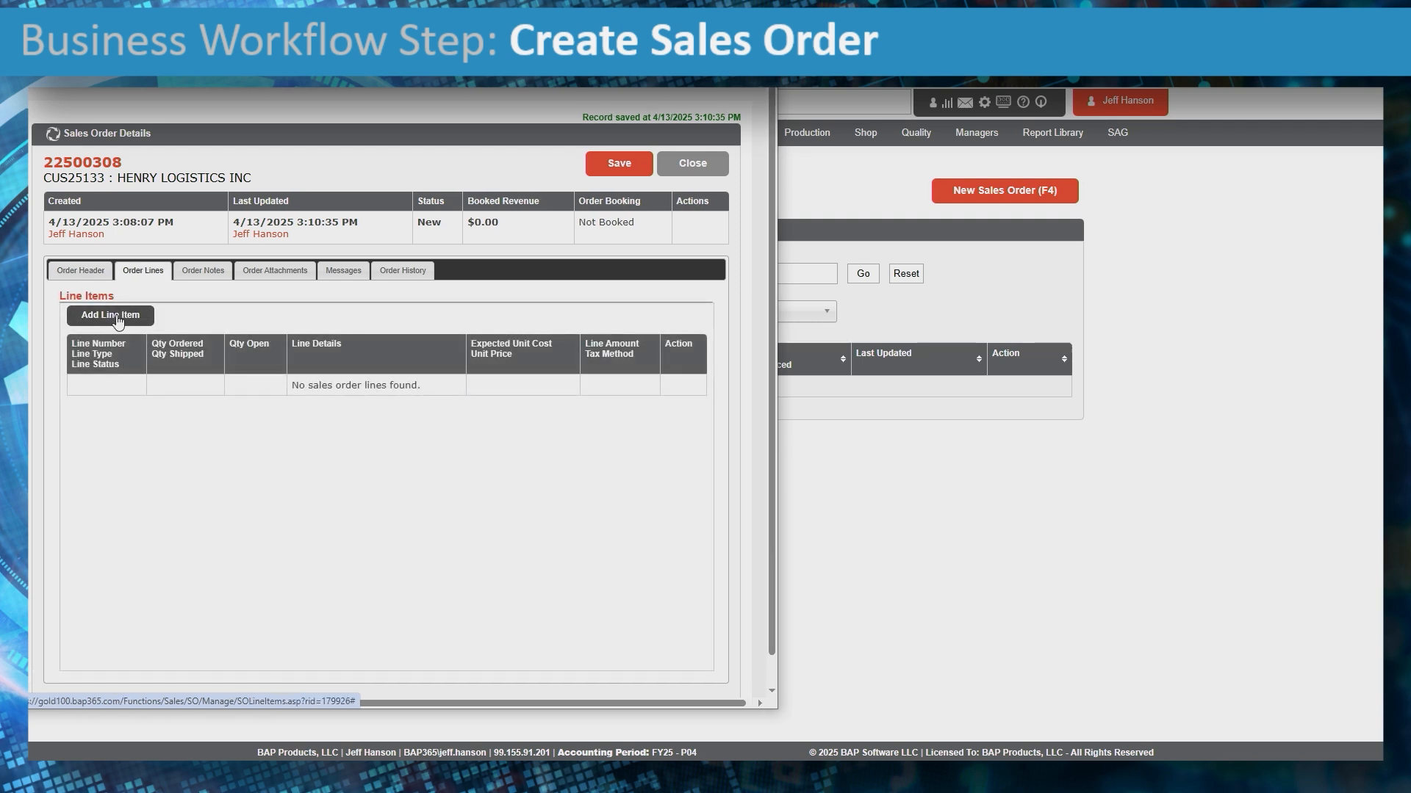
pyautogui.click(117, 321)
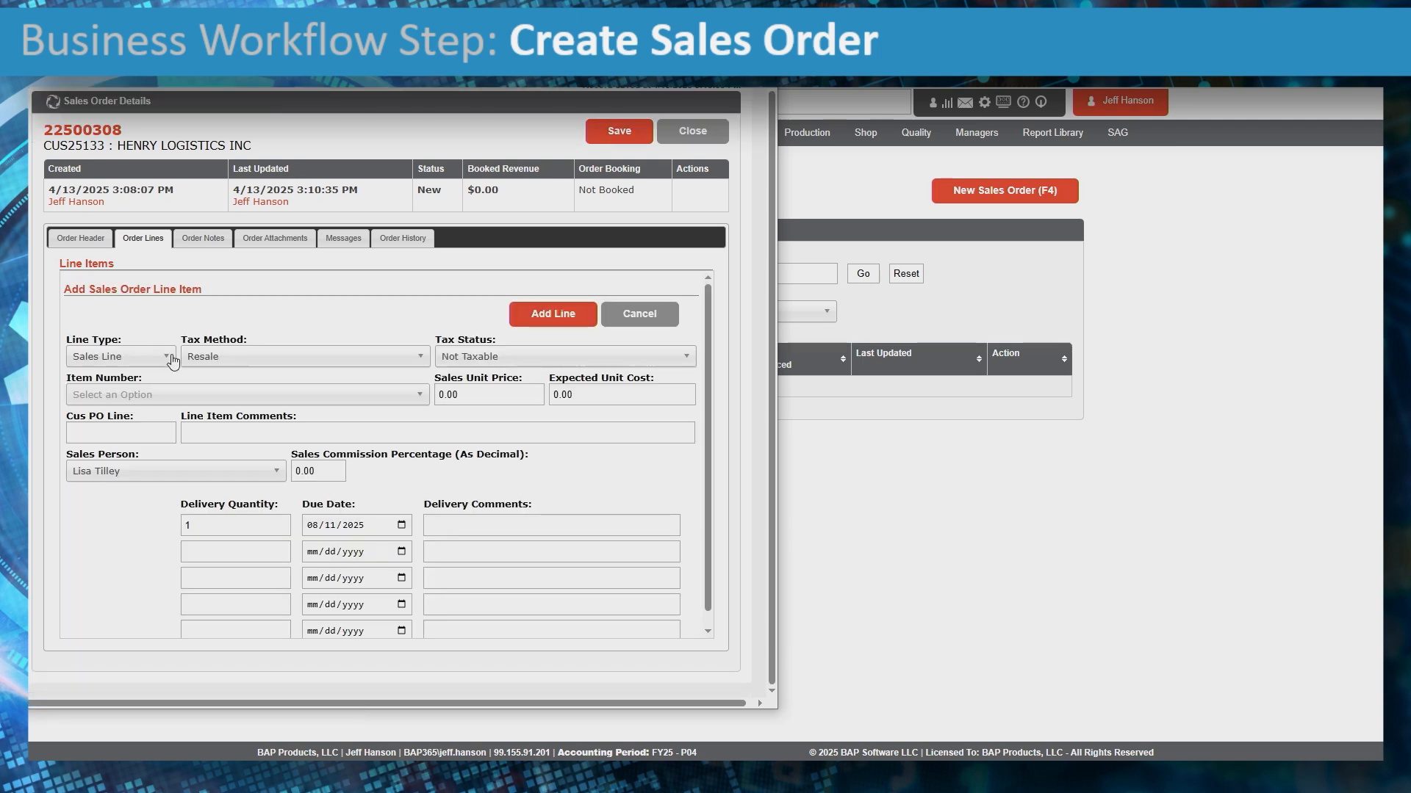
pyautogui.click(202, 396)
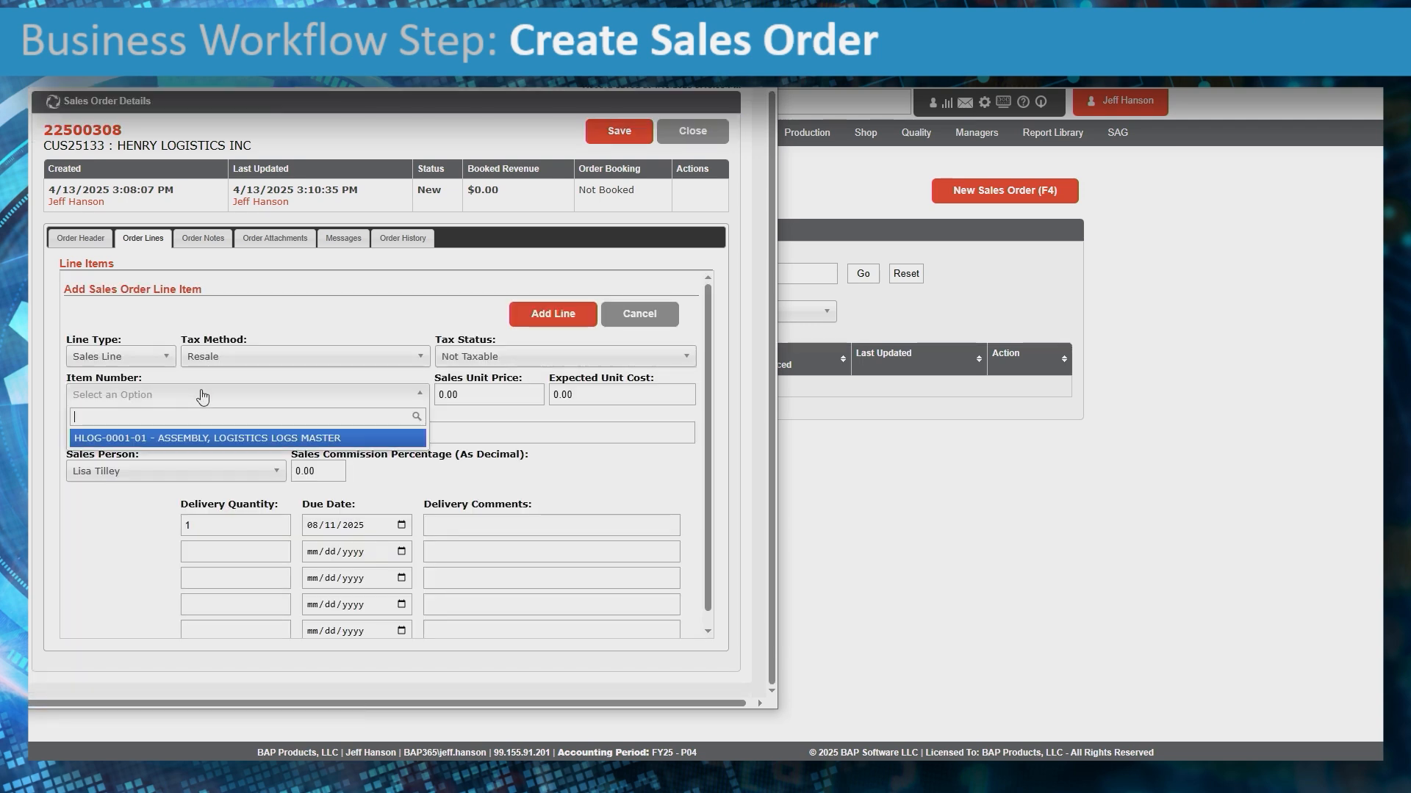
pyautogui.click(232, 440)
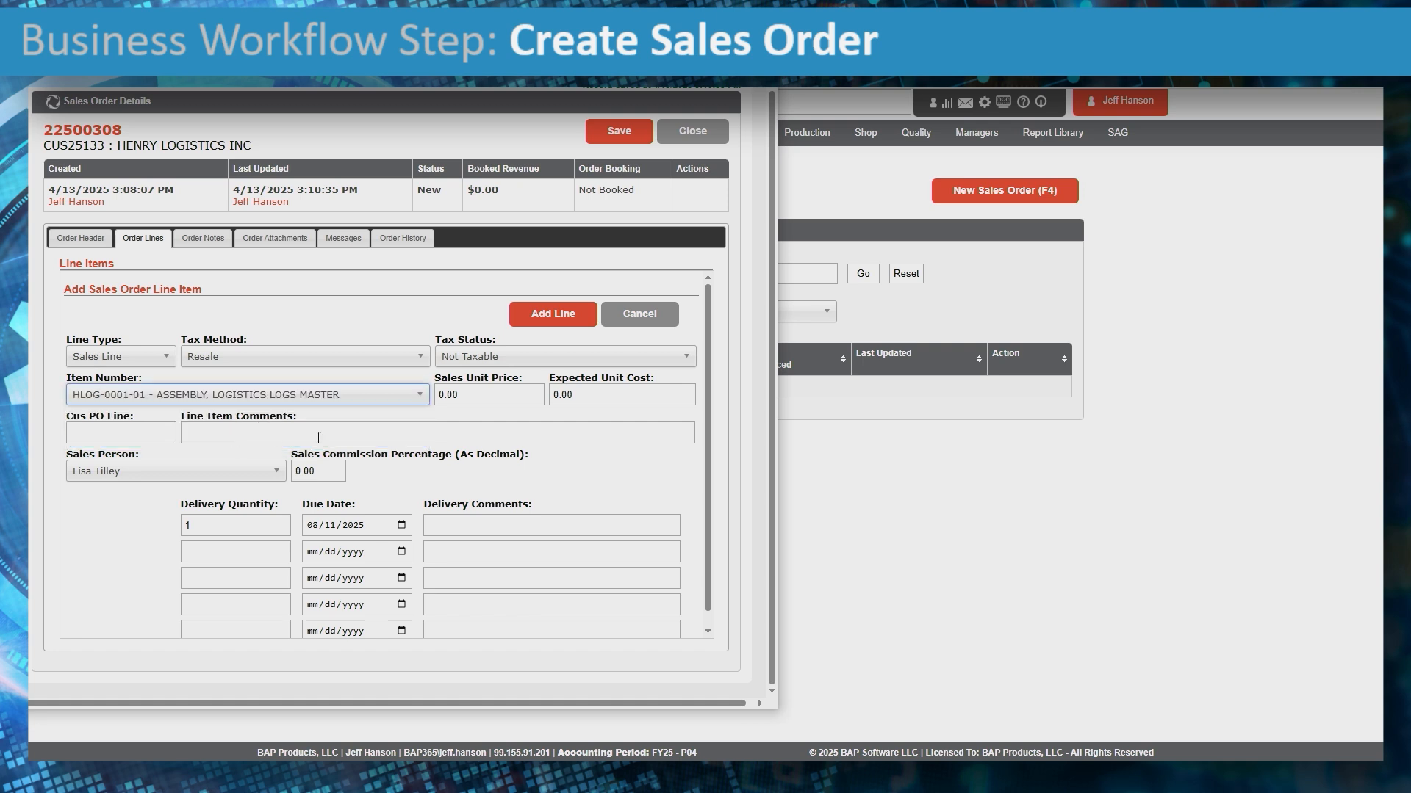
# Step: Set the line's sales unit price to 150.00 and its expected unit cost to 89.95
pyautogui.click(494, 396)
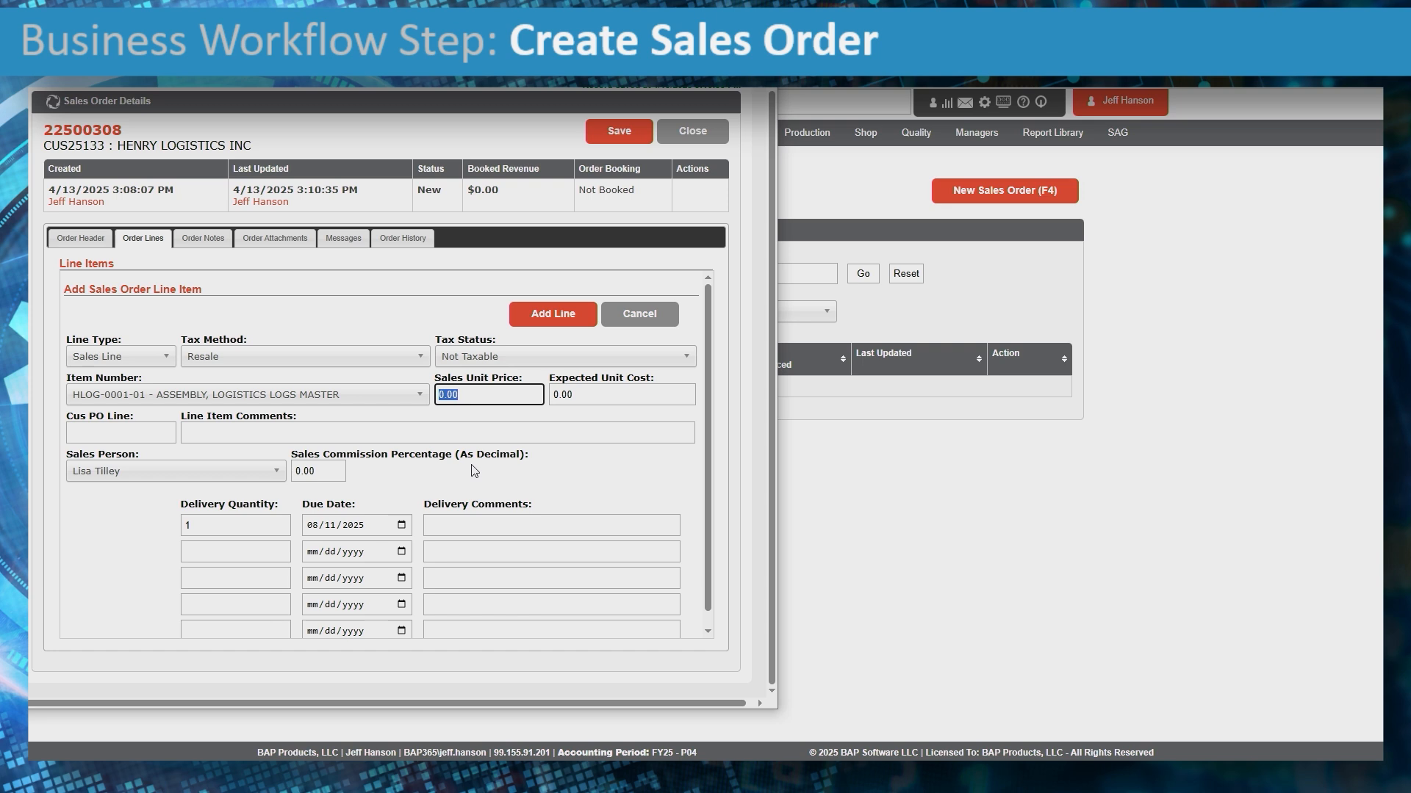
pyautogui.write('150.00')
pyautogui.press('Tab')
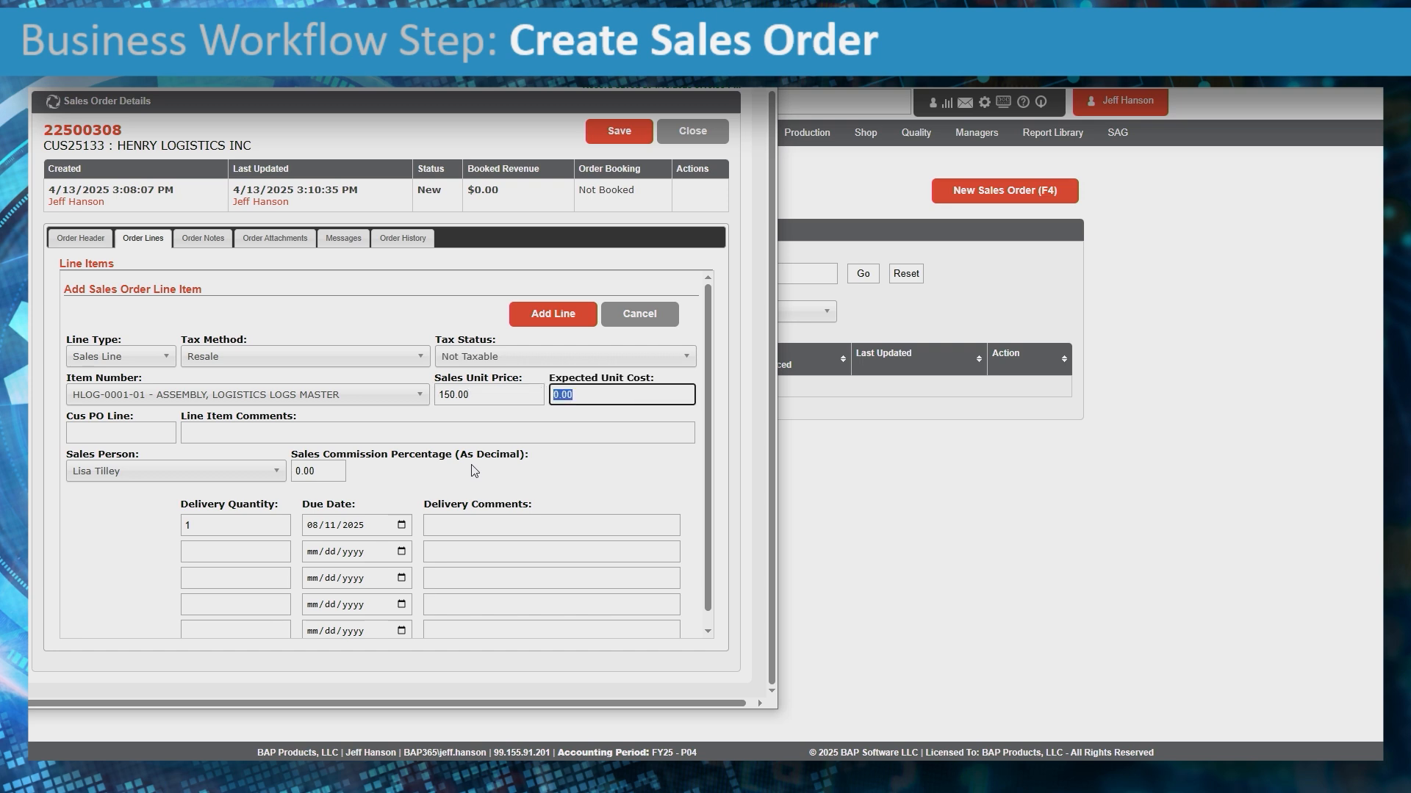
pyautogui.write('89.95')
pyautogui.press('Tab')
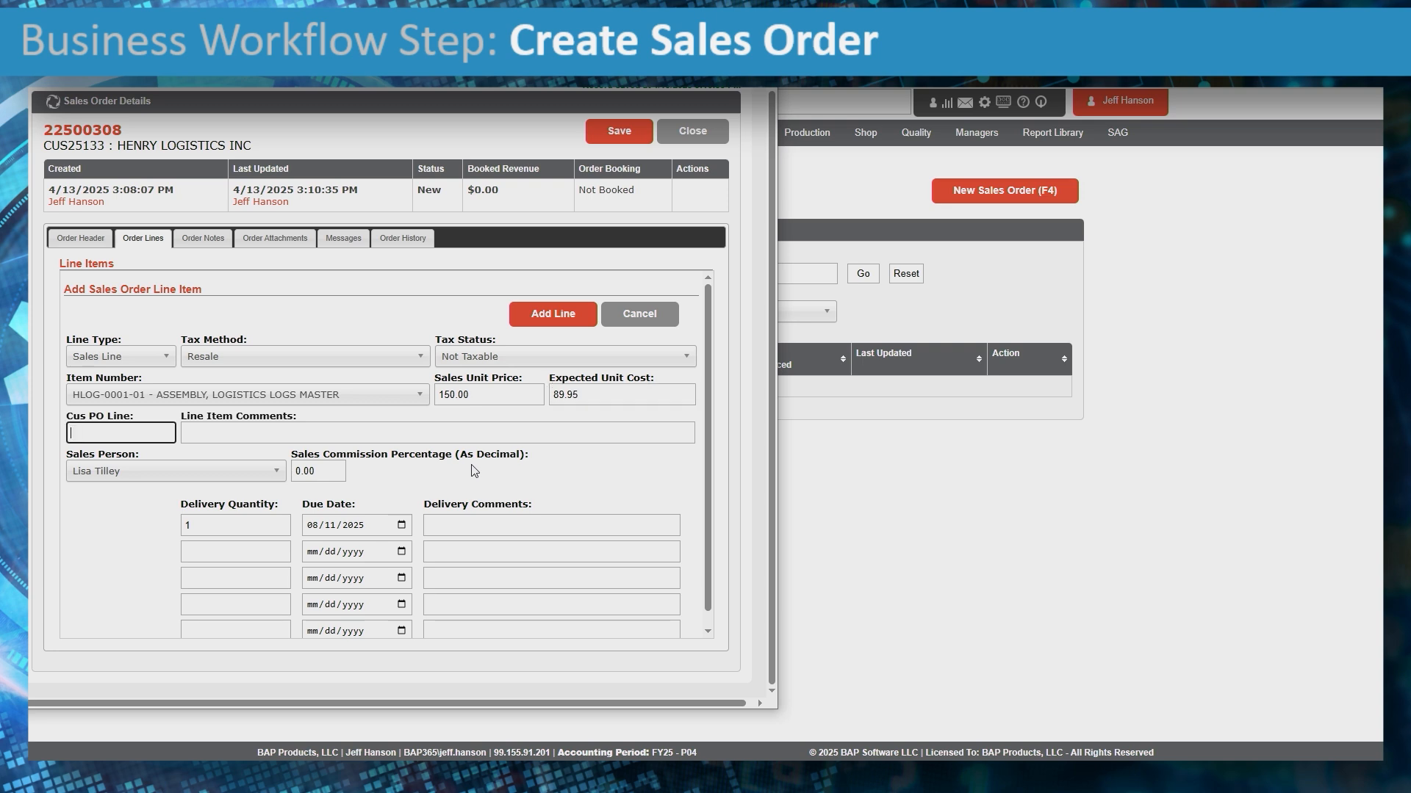
# Step: Set the customer PO line to 1 and enter the line item comment SHIP FEXEX ON CUSTOMER ACCOUNT
pyautogui.press('Tab')
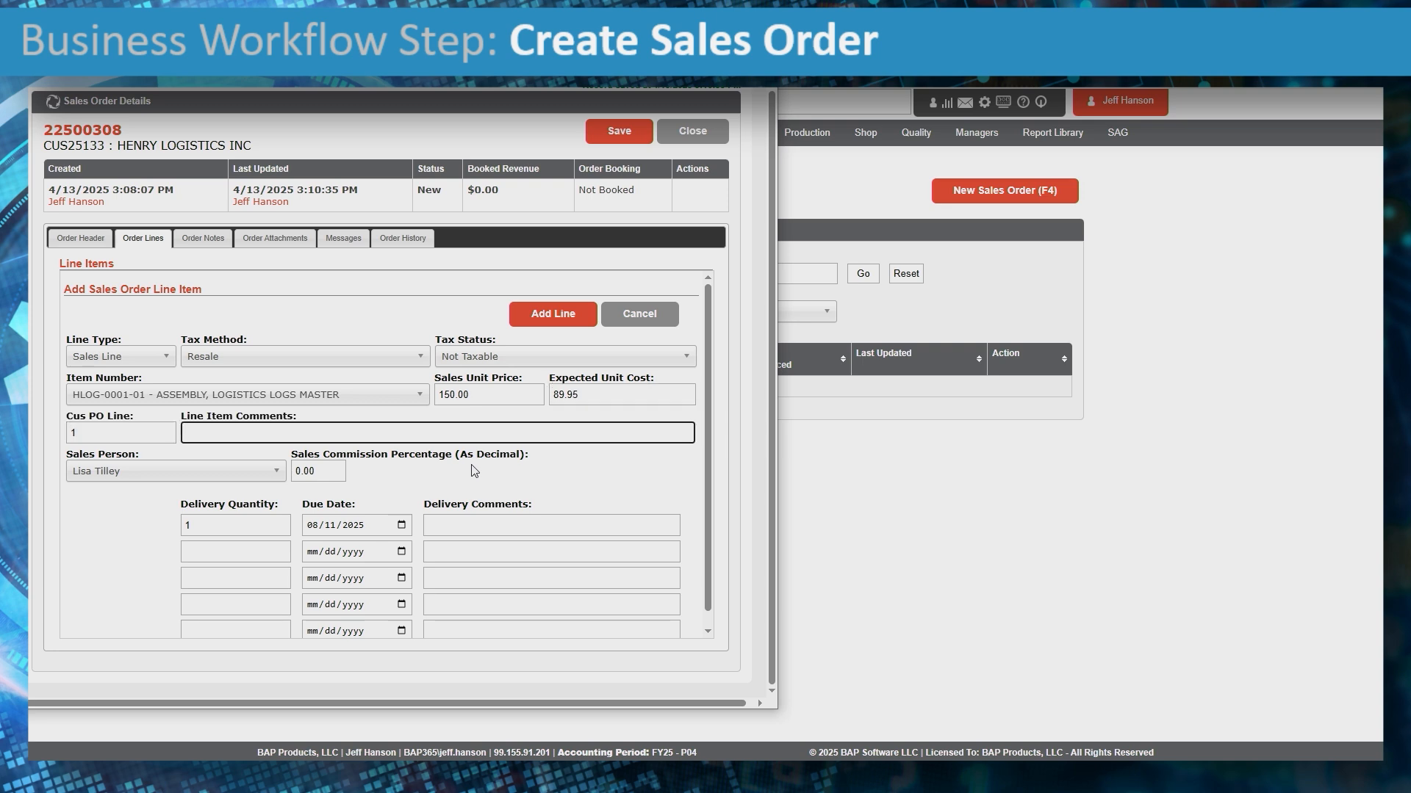
pyautogui.write('SHIP FEXEX ON CUSTOMER ACCOUNT')
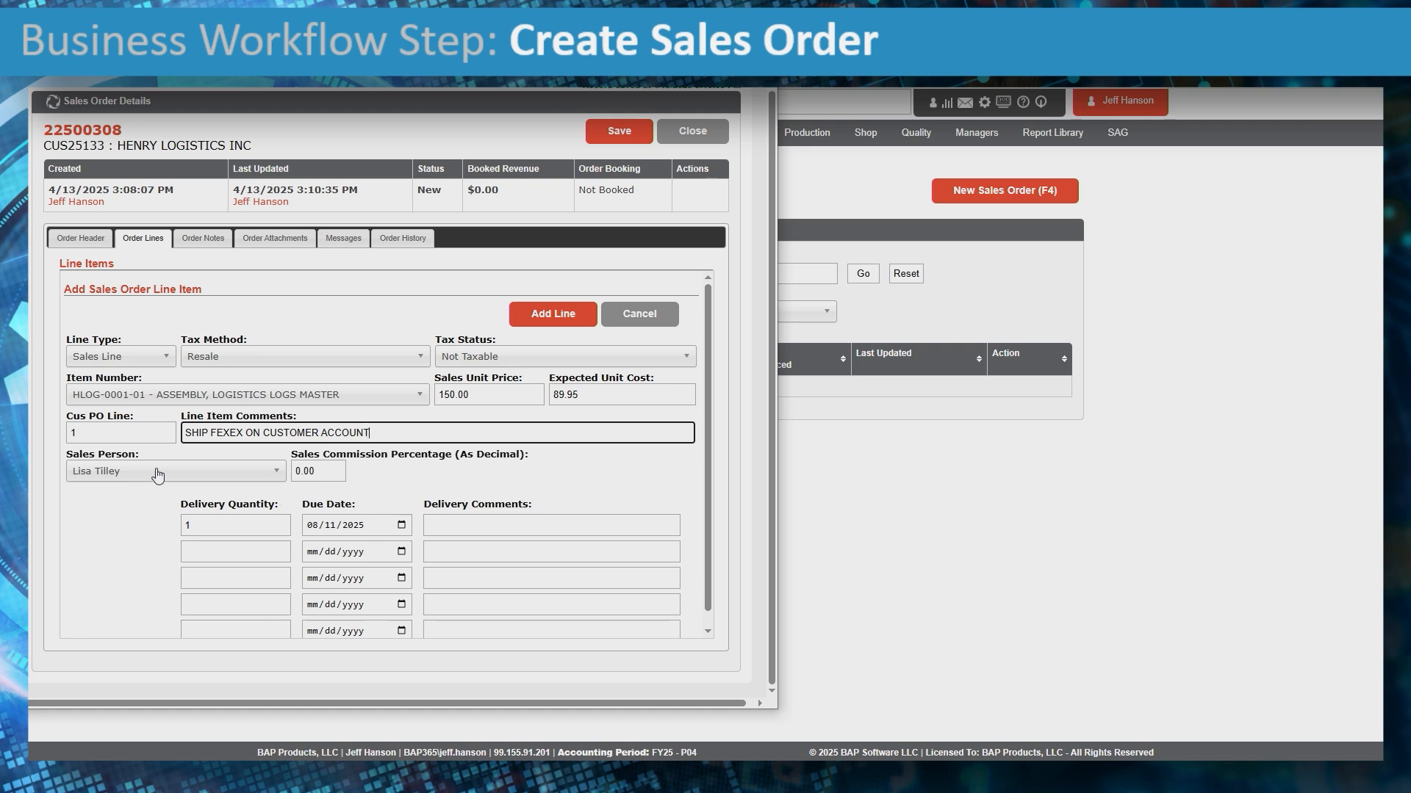
# Step: Set the line's sales commission percentage to .02
pyautogui.click(323, 473)
pyautogui.moveTo(322, 472); pyautogui.dragTo(293, 472)
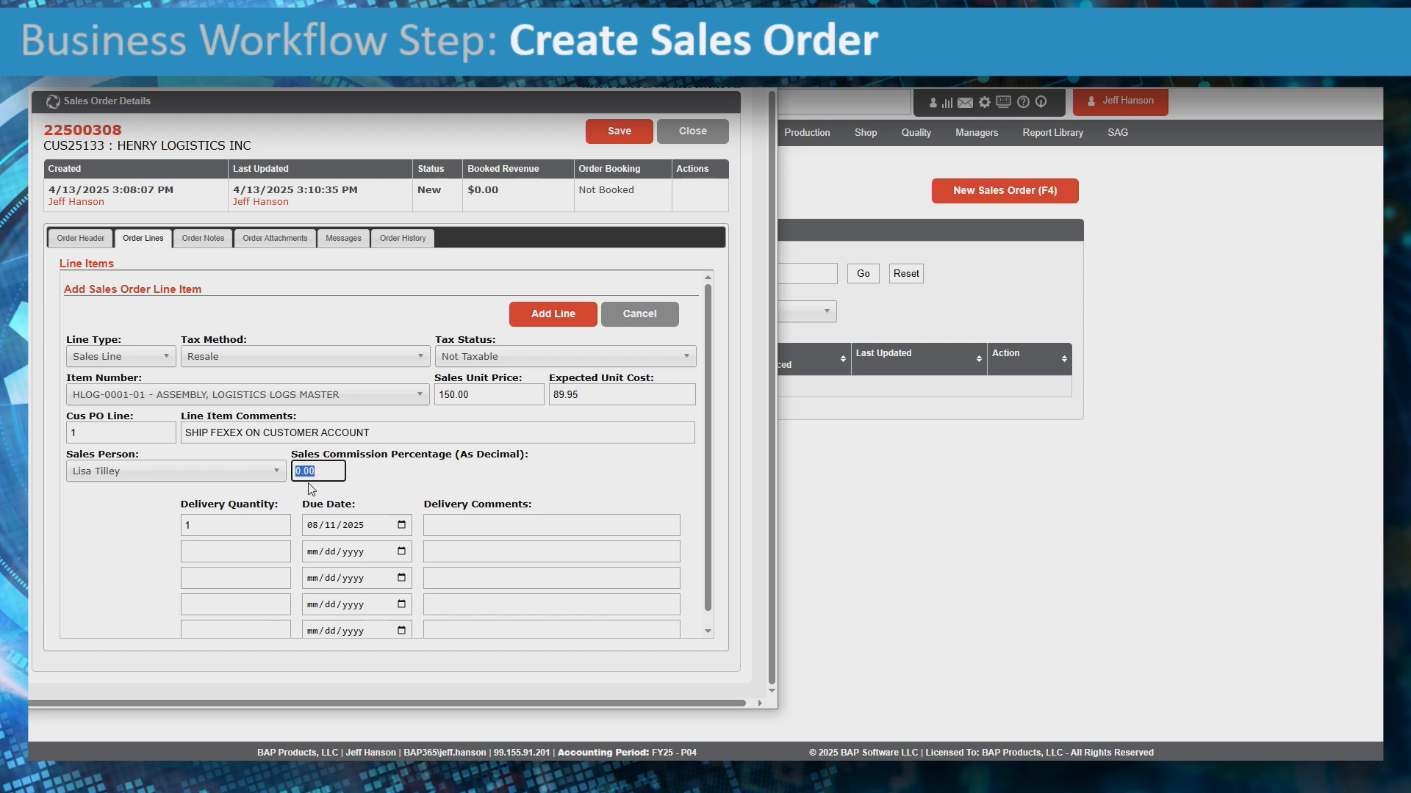
pyautogui.write('.01')
pyautogui.press('BackSpace')
pyautogui.press('BackSpace')
pyautogui.write('02')
pyautogui.press('Tab')
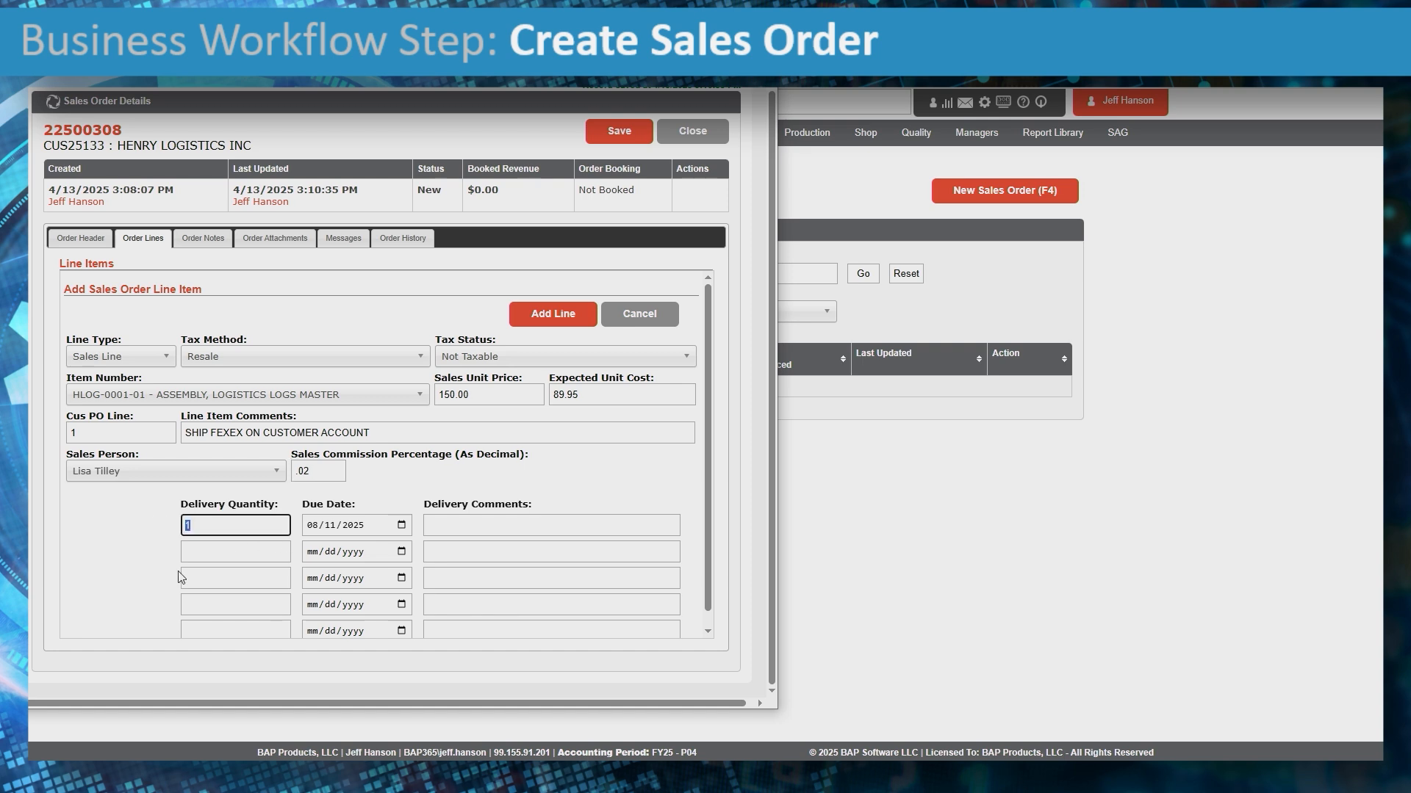
# Step: Schedule a delivery of 500 due 05/01/2025 with the delivery comment SHIP FEDEX ON CUSTOMER ACCOUNT
pyautogui.write('500')
pyautogui.press('Tab')
pyautogui.write('05012')
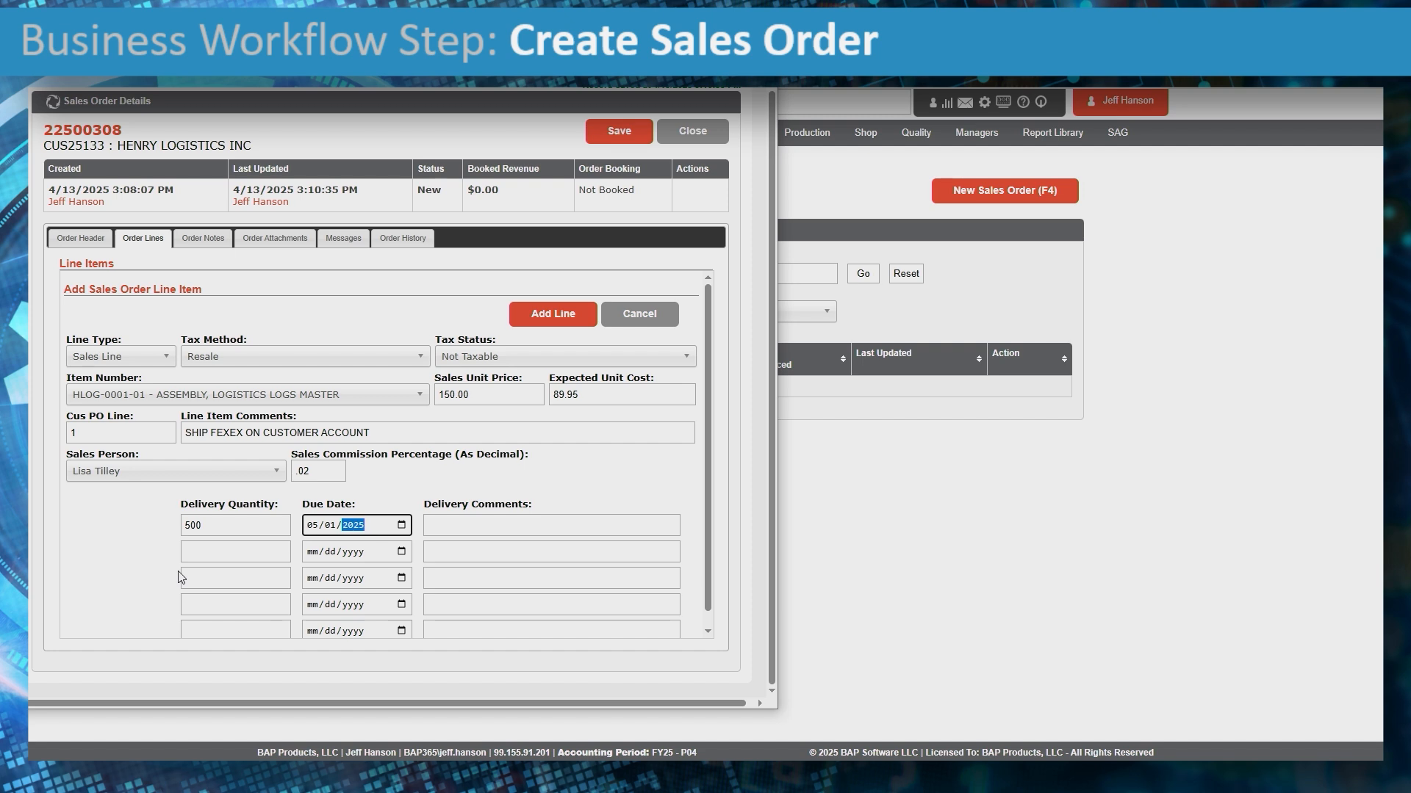
pyautogui.press('Tab')
pyautogui.press('Tab')
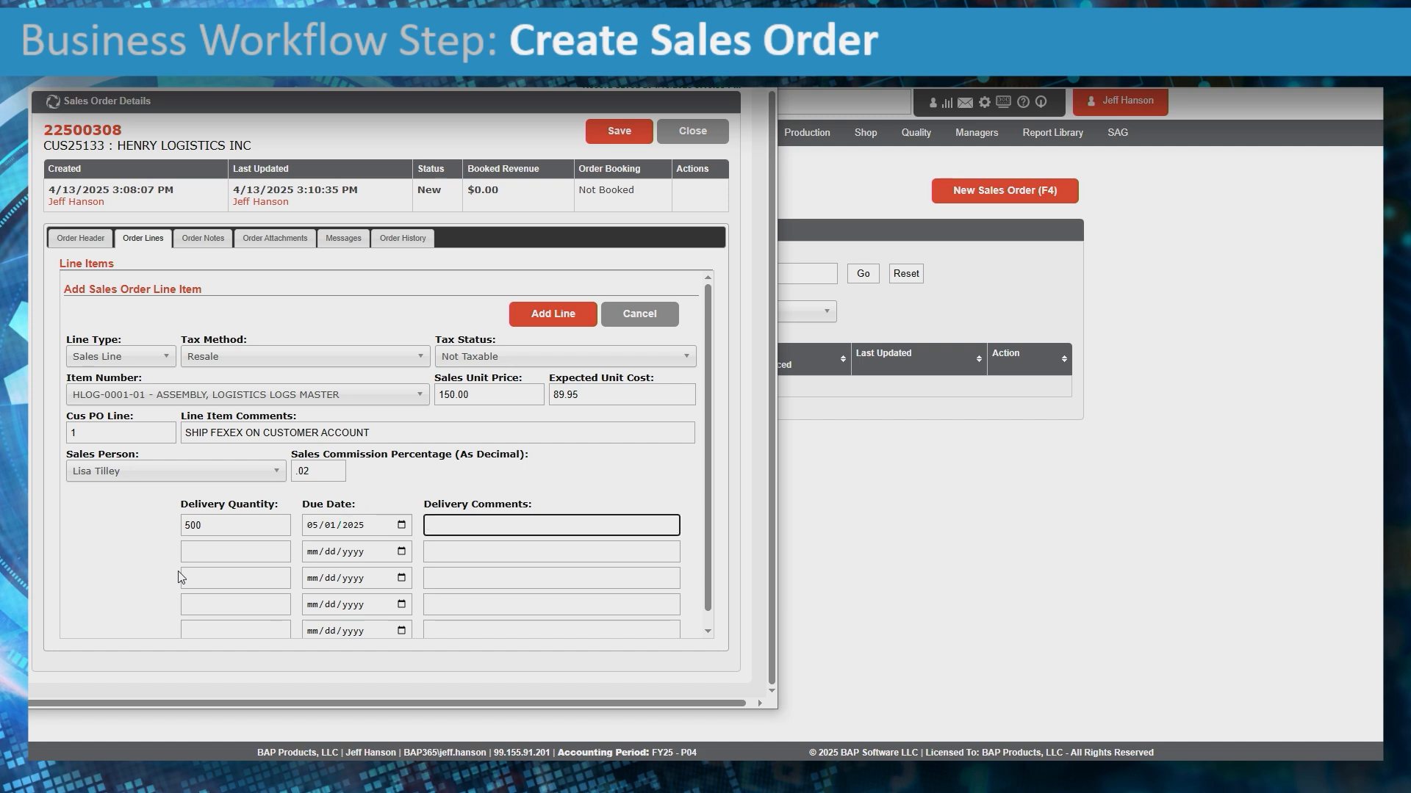
pyautogui.write('SHIP FEDEX ON CUSTOMER ACCOUNT')
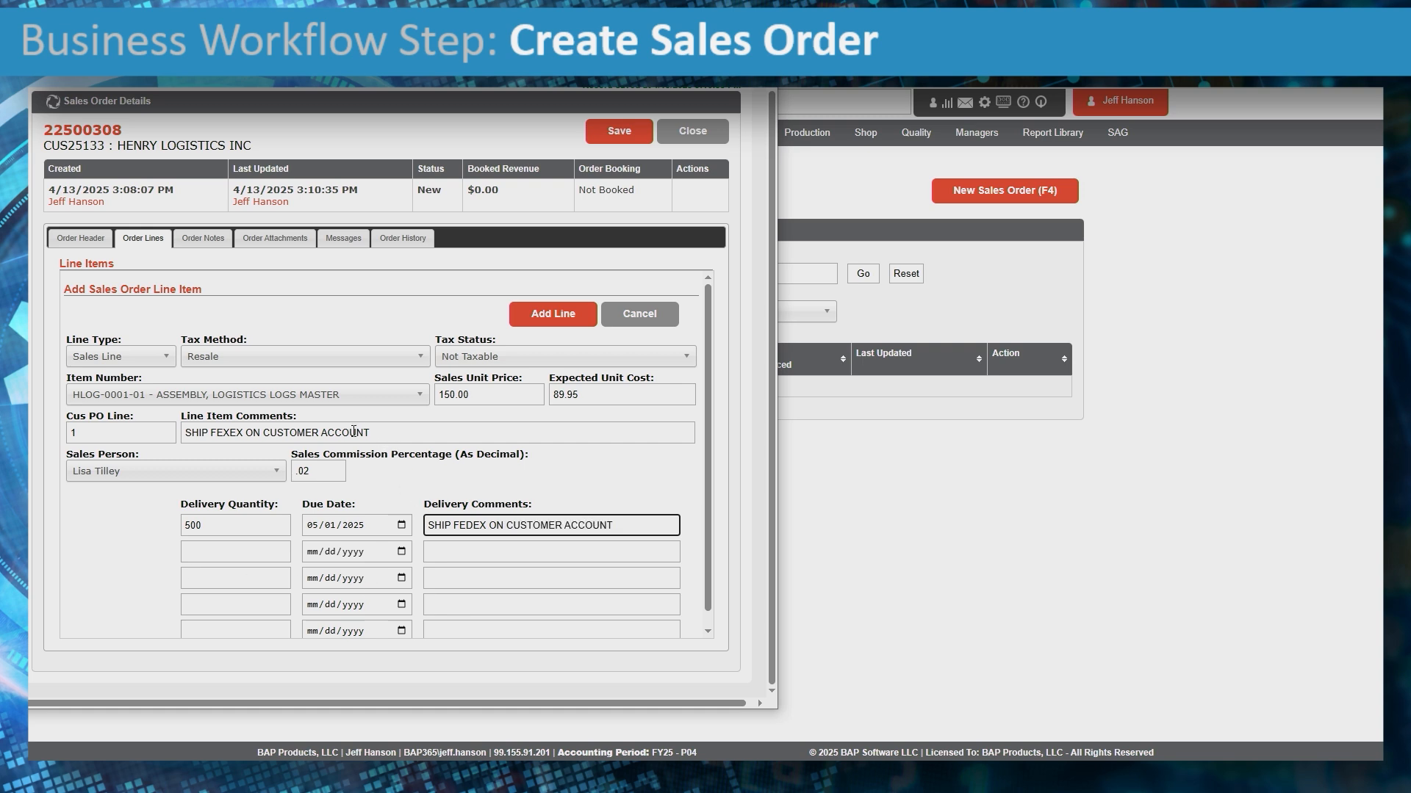
# Step: Correct the line item comment to SHIP FEDEX ON CUSTOMER ACCOUNT and add the line to the order
pyautogui.click(382, 438)
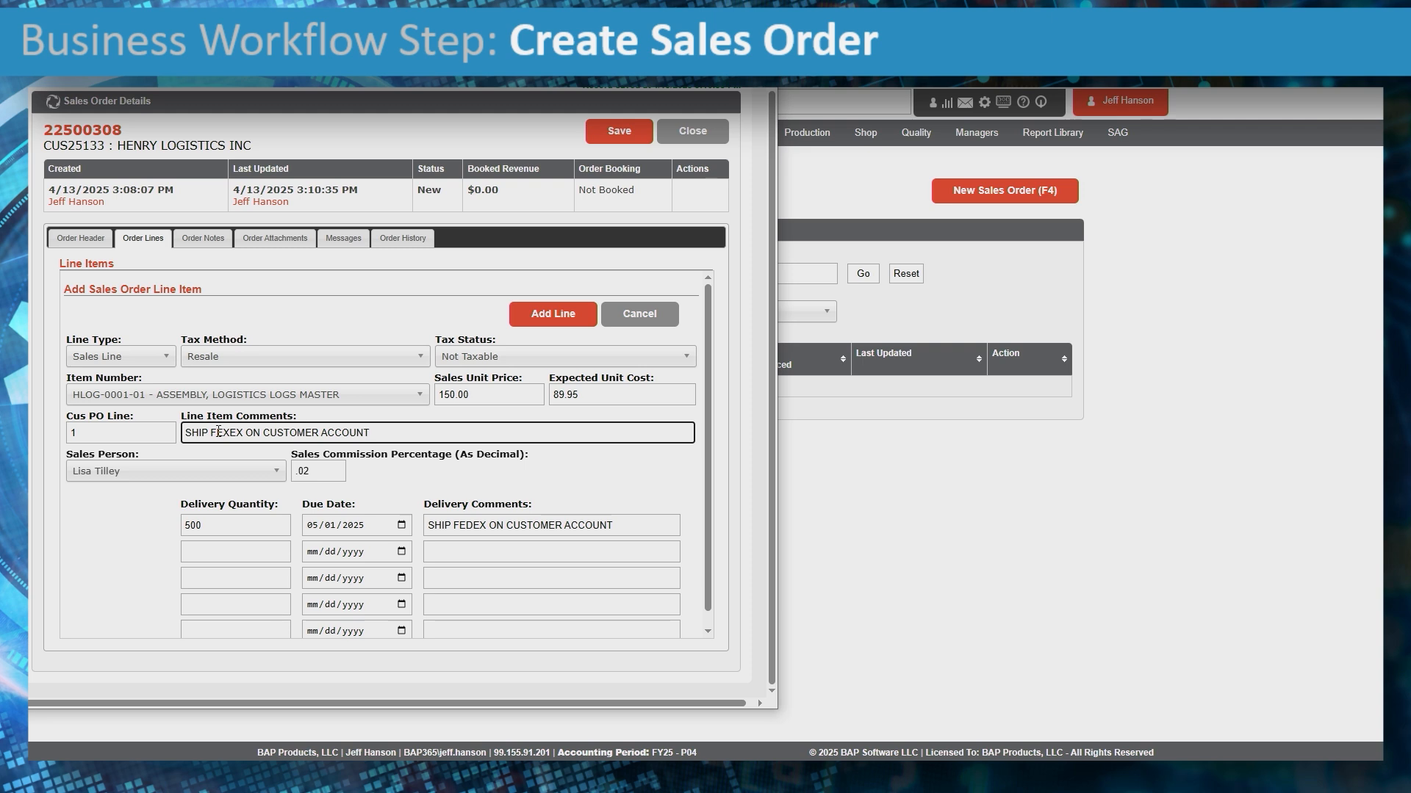
pyautogui.press('Delete')
pyautogui.write('D')
pyautogui.click(622, 529)
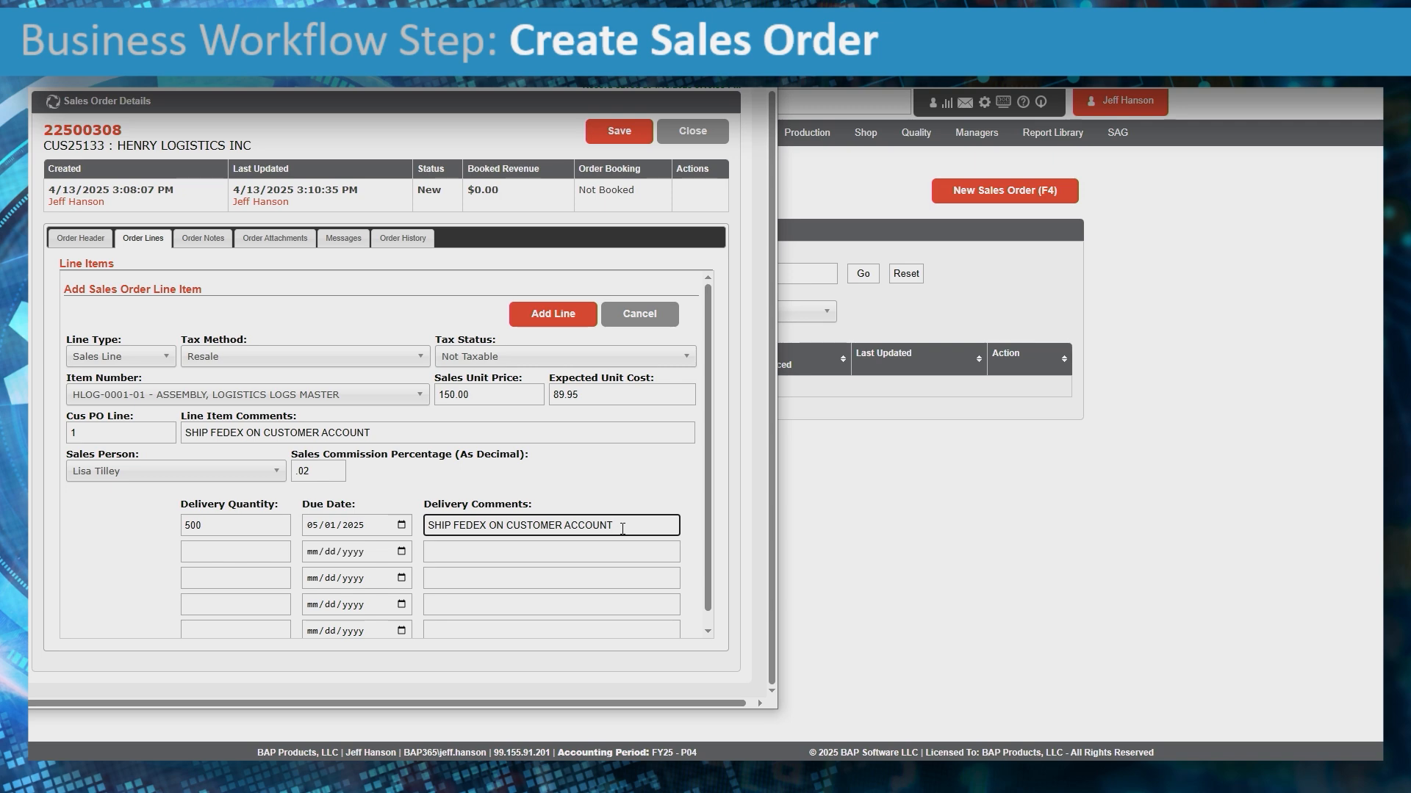
pyautogui.click(554, 313)
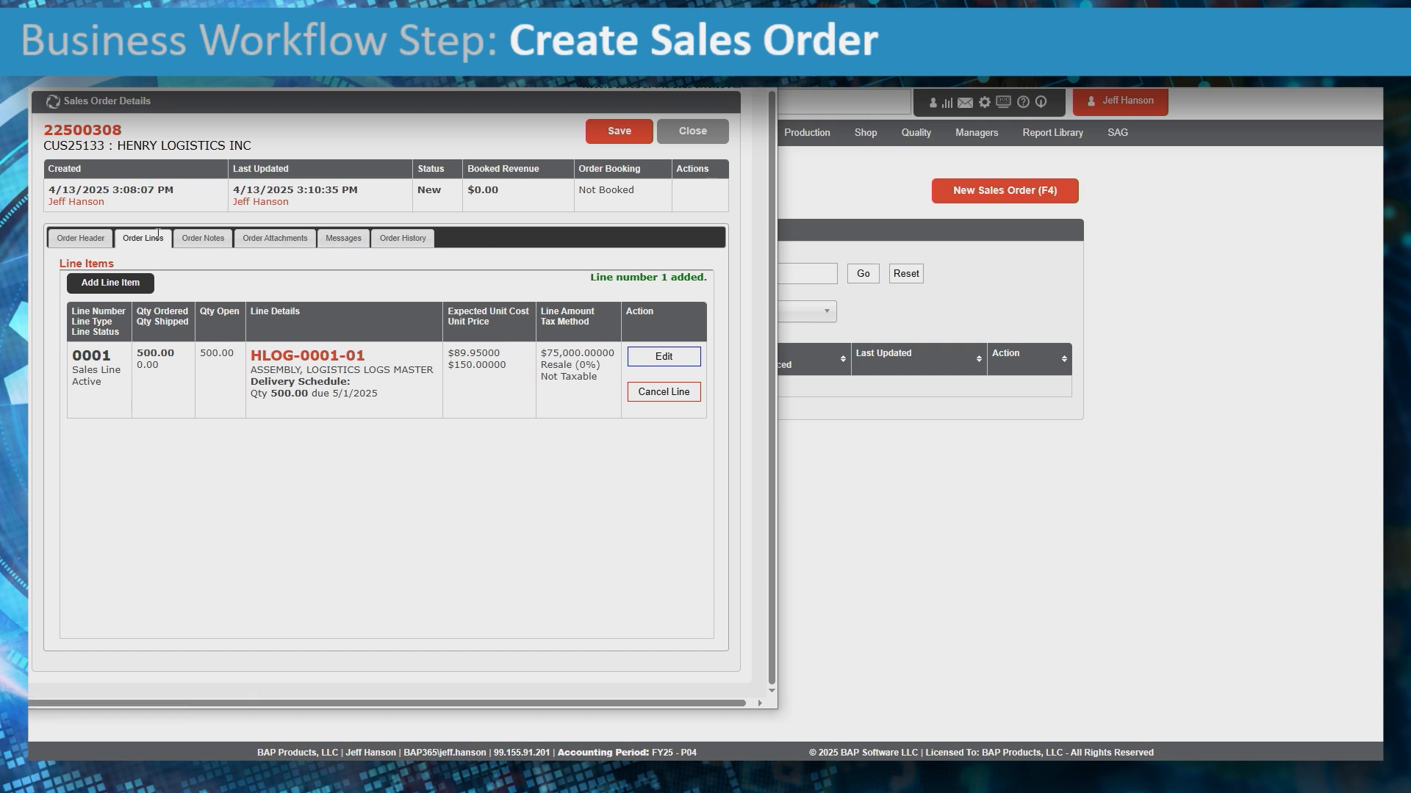
# Step: Save the sales order with its new line and book the order
pyautogui.click(624, 130)
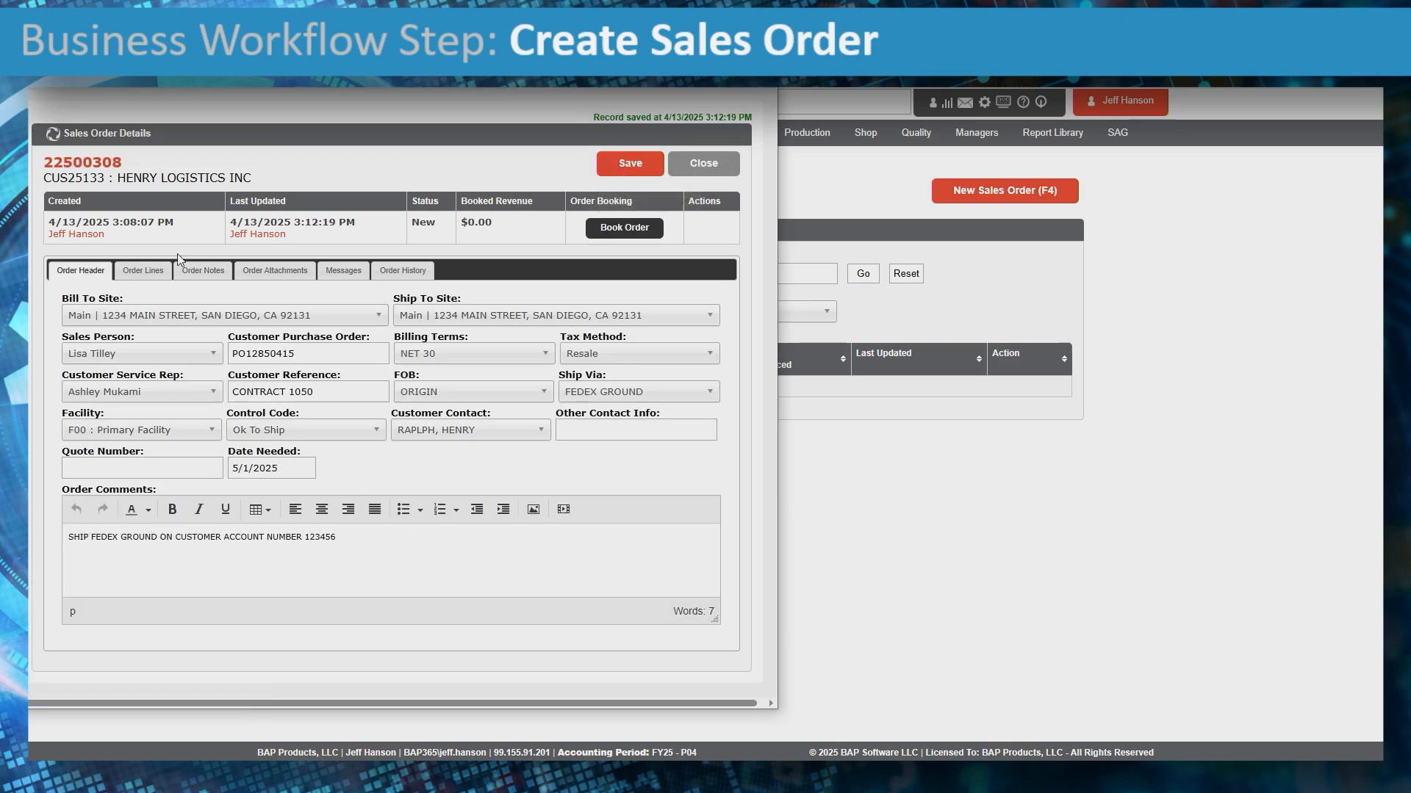
pyautogui.click(150, 272)
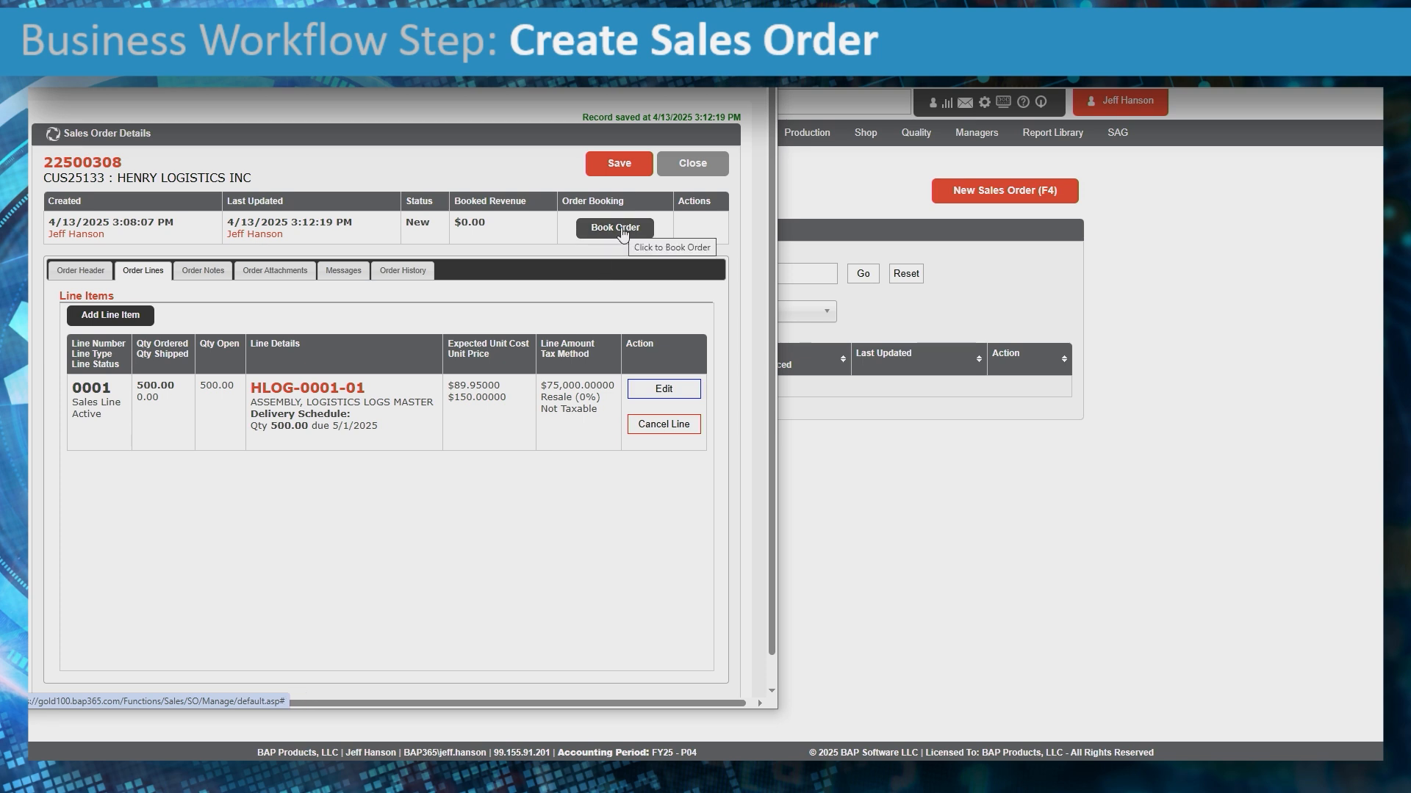
pyautogui.moveTo(438, 224); pyautogui.dragTo(406, 224)
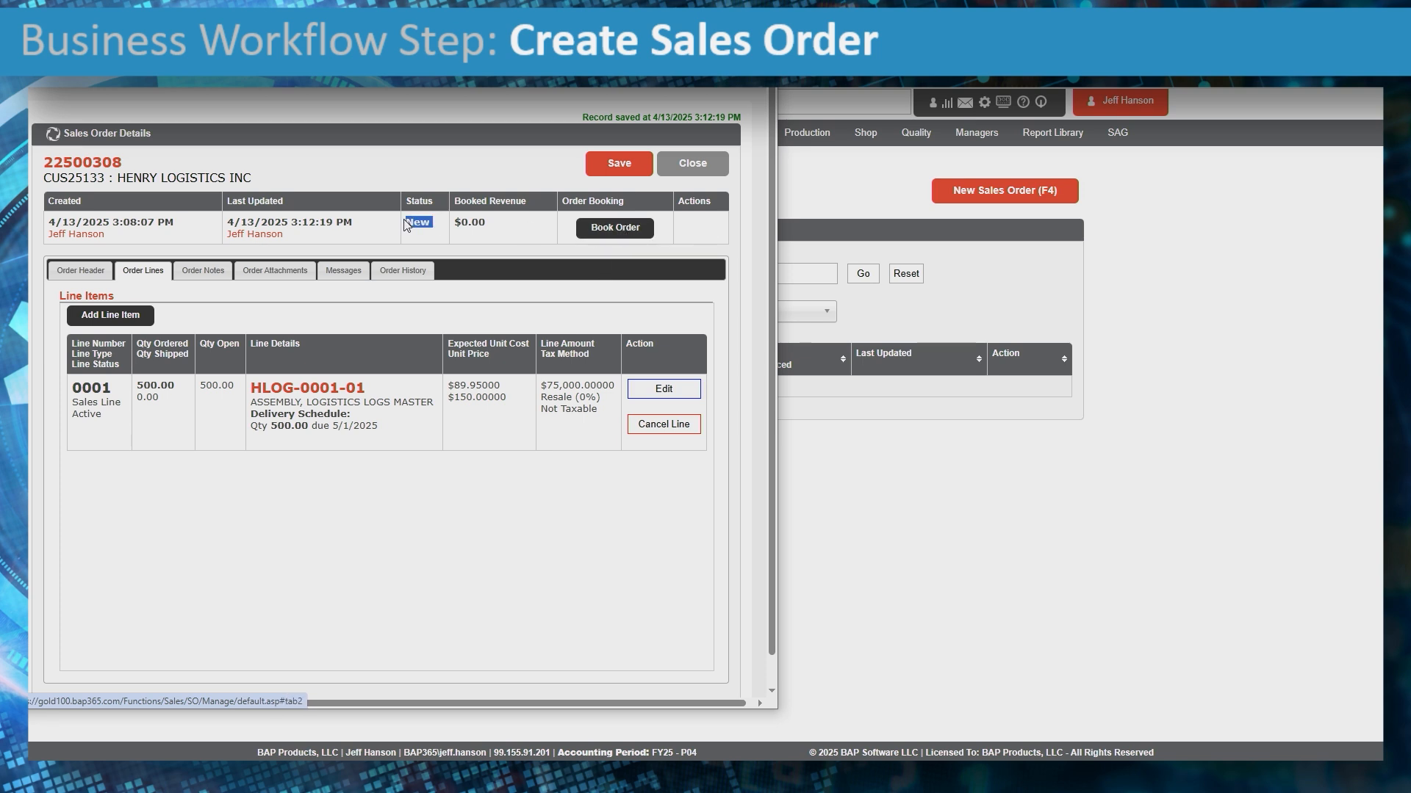
pyautogui.click(425, 229)
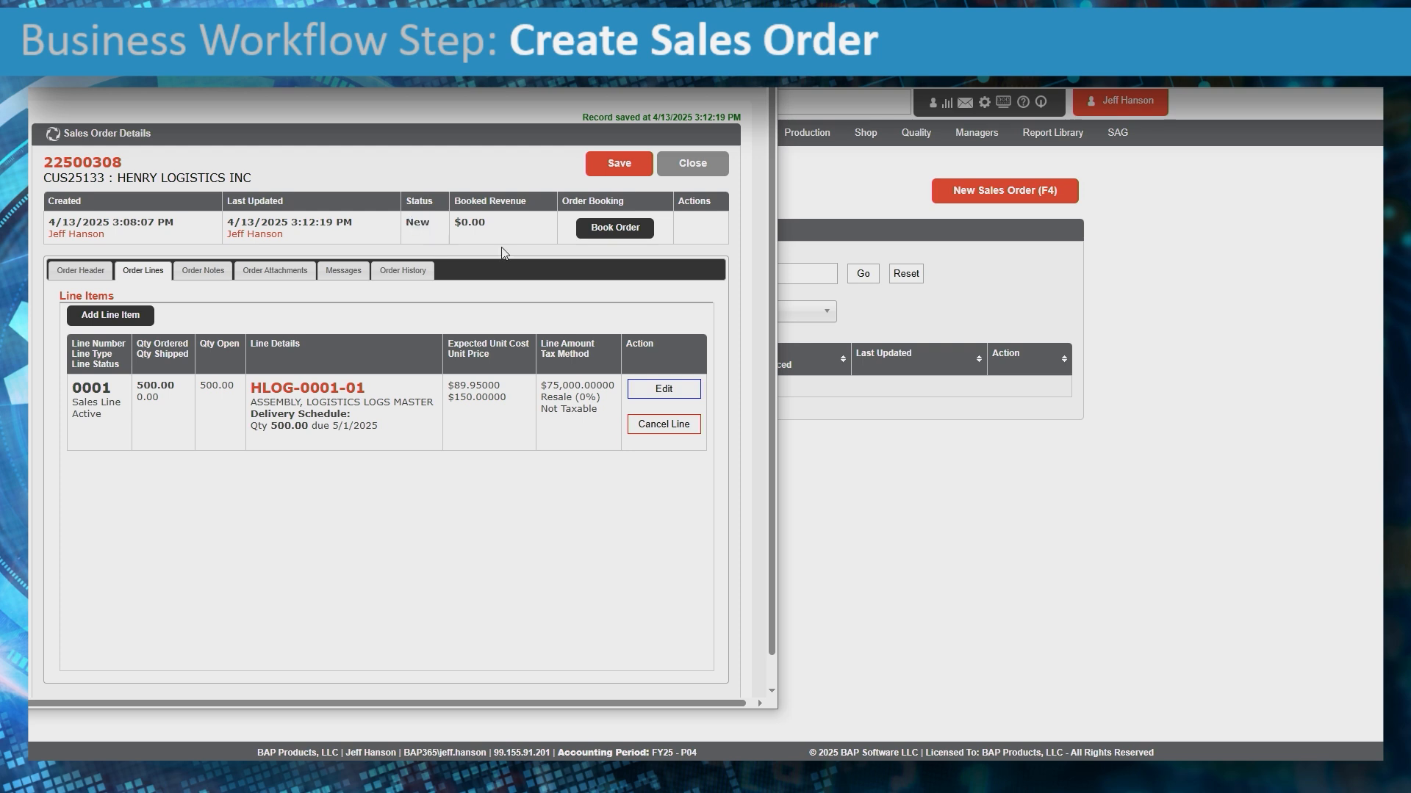
pyautogui.click(625, 228)
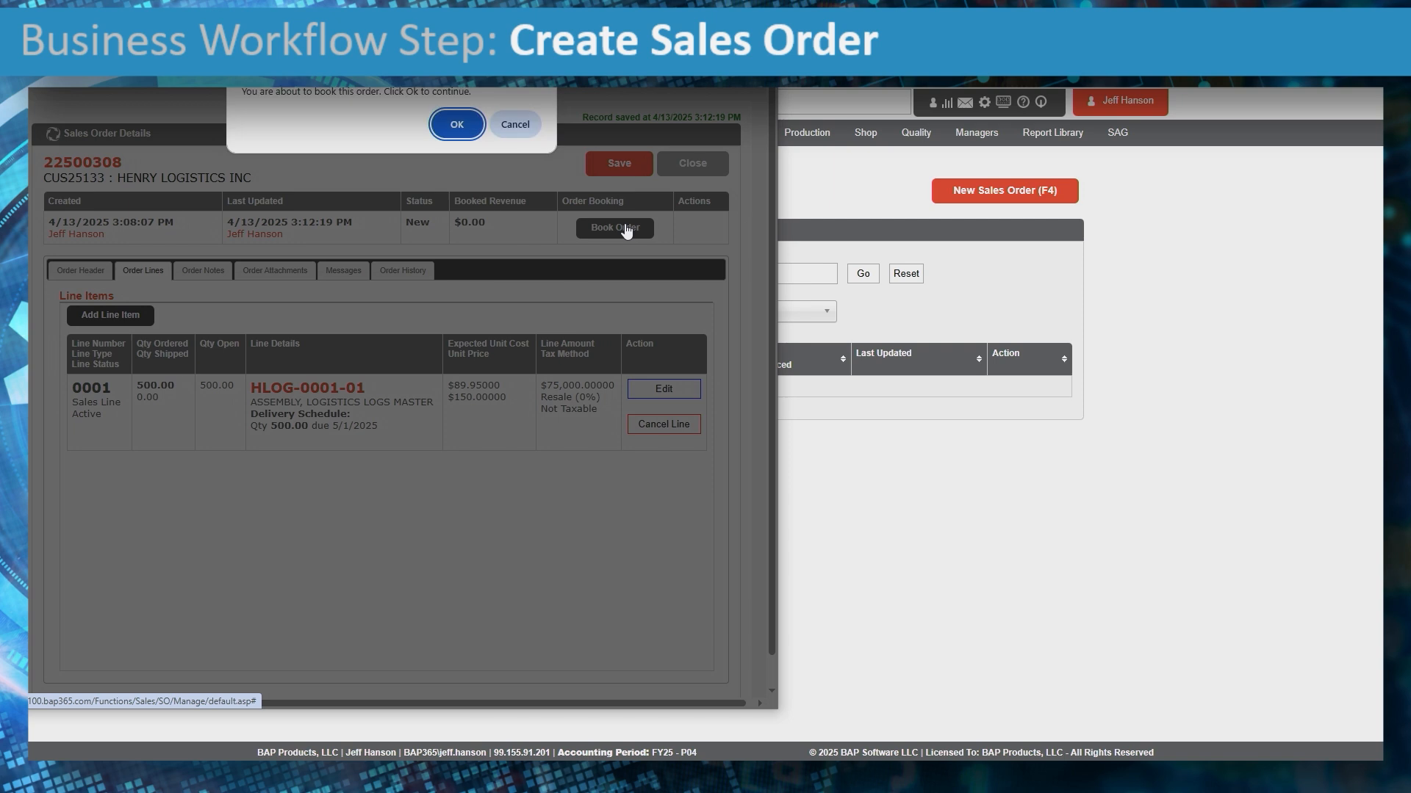
pyautogui.click(463, 125)
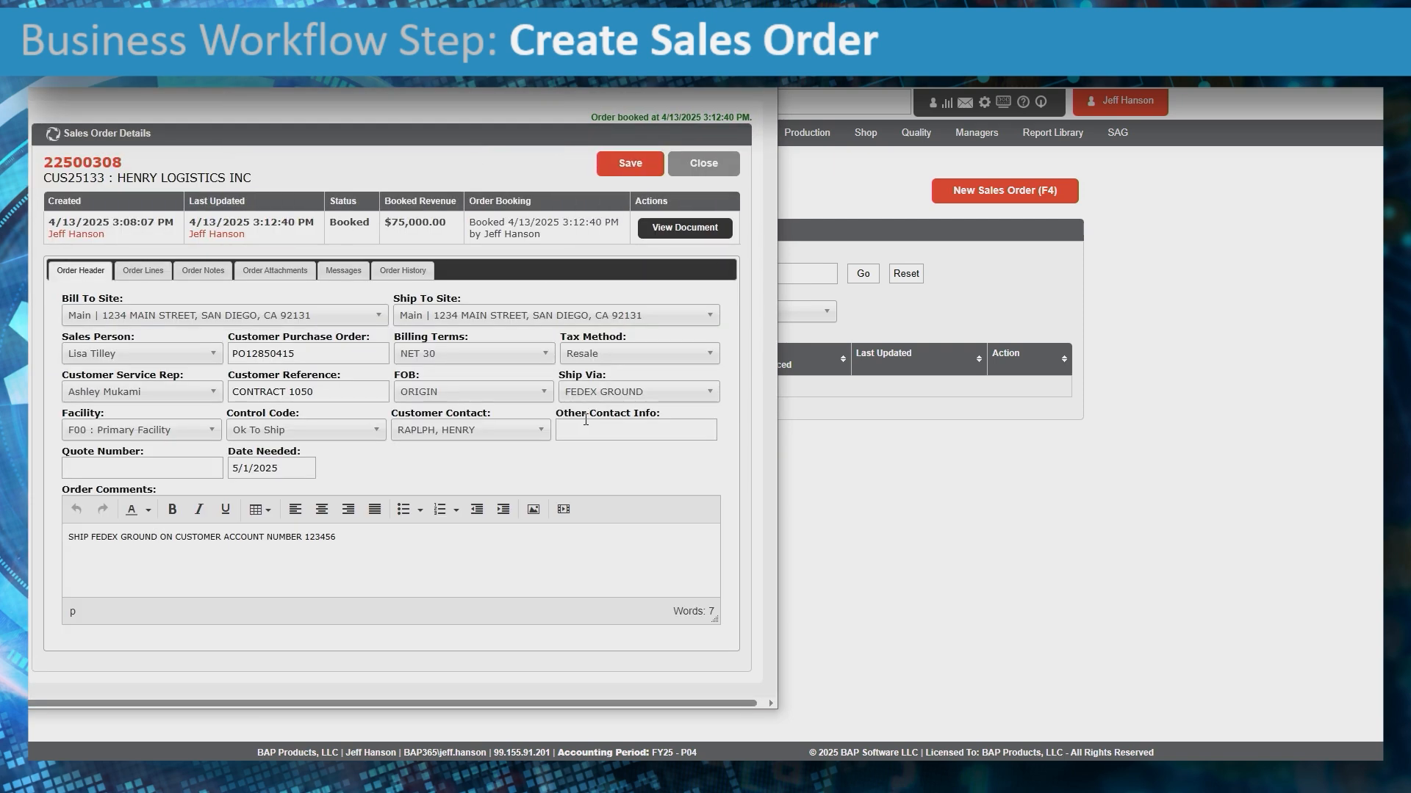
# Step: Open the item summary of HLOG-0001-01 from the order lines and examine its open demand, inventory on hand and open supply orders
pyautogui.click(144, 273)
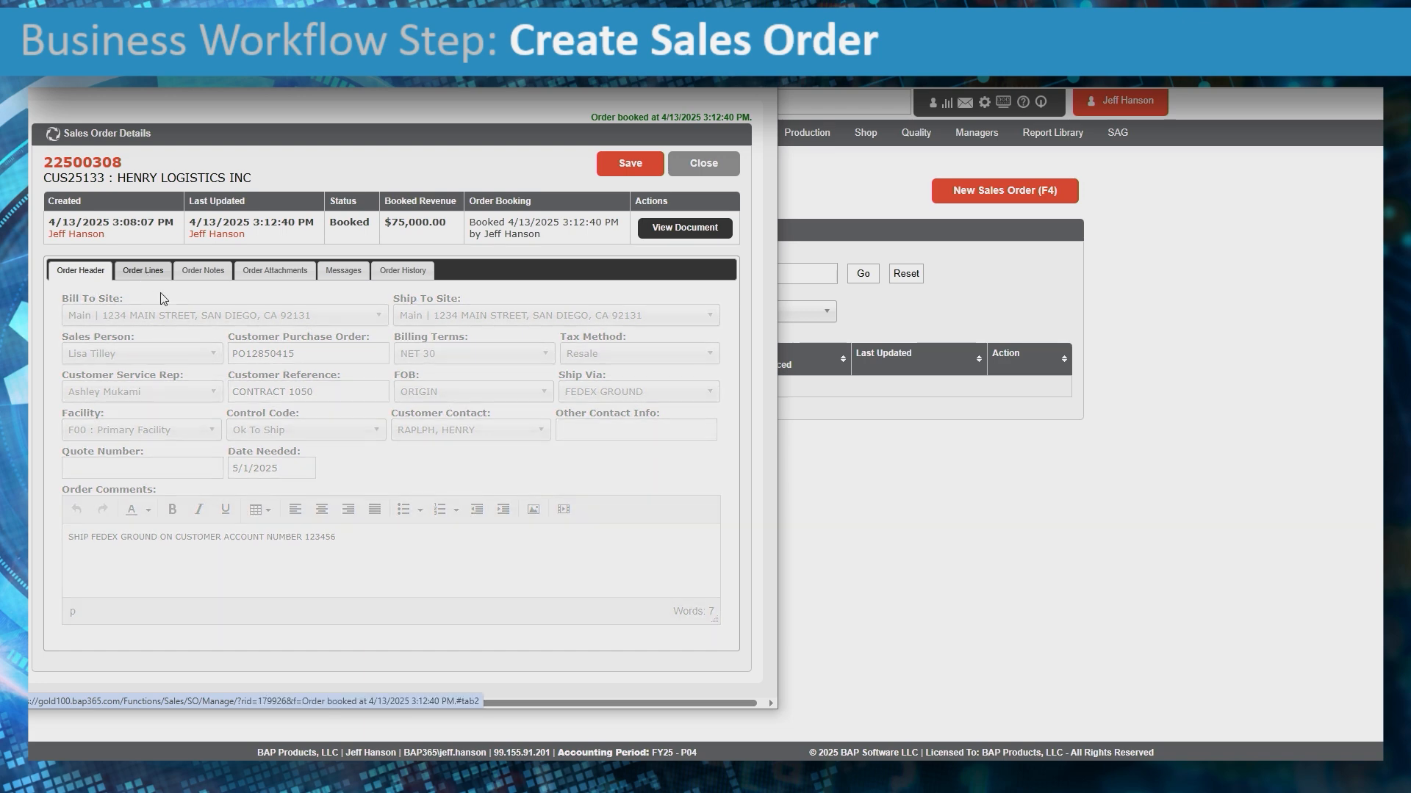
pyautogui.click(307, 387)
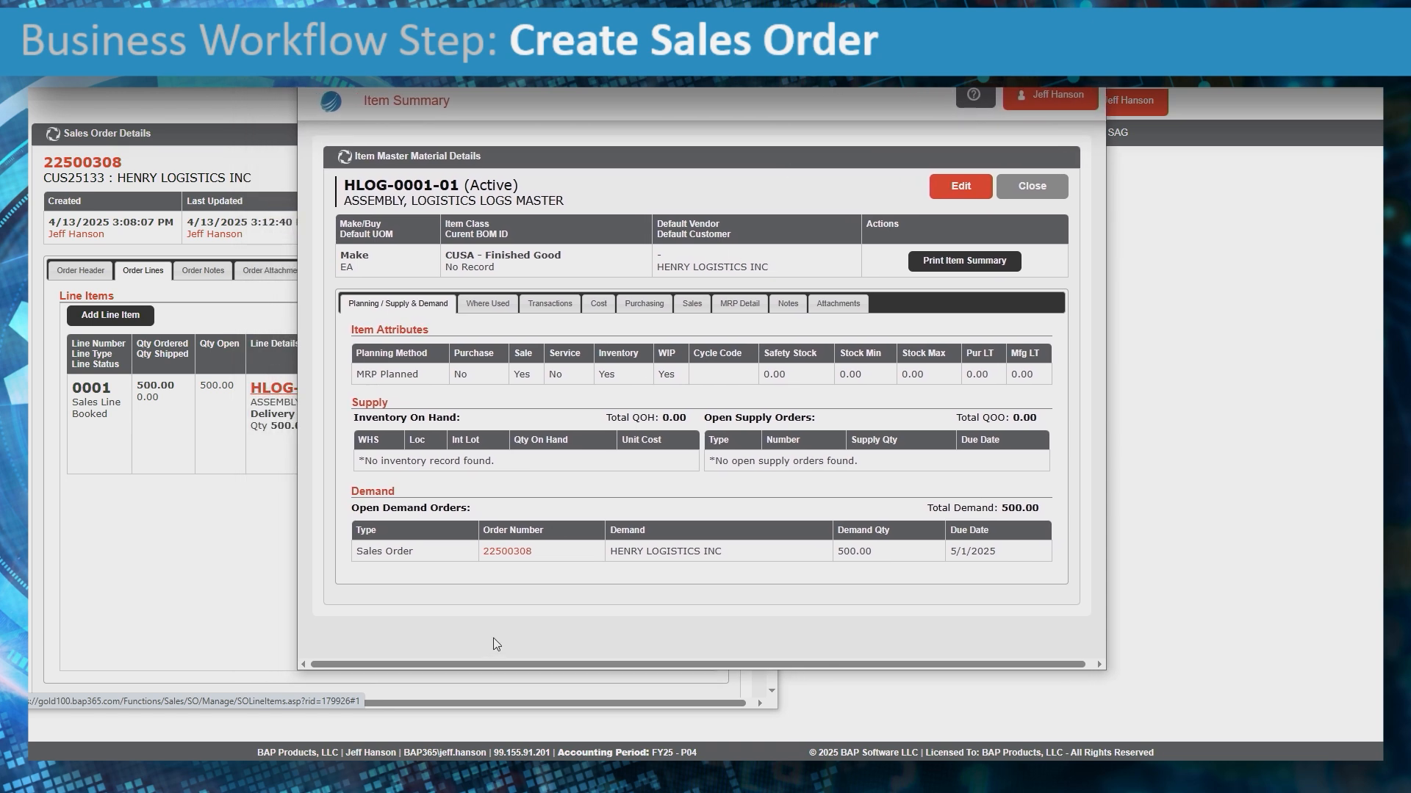
pyautogui.moveTo(353, 508); pyautogui.dragTo(477, 516)
pyautogui.click(584, 564)
pyautogui.moveTo(963, 556); pyautogui.dragTo(1026, 563)
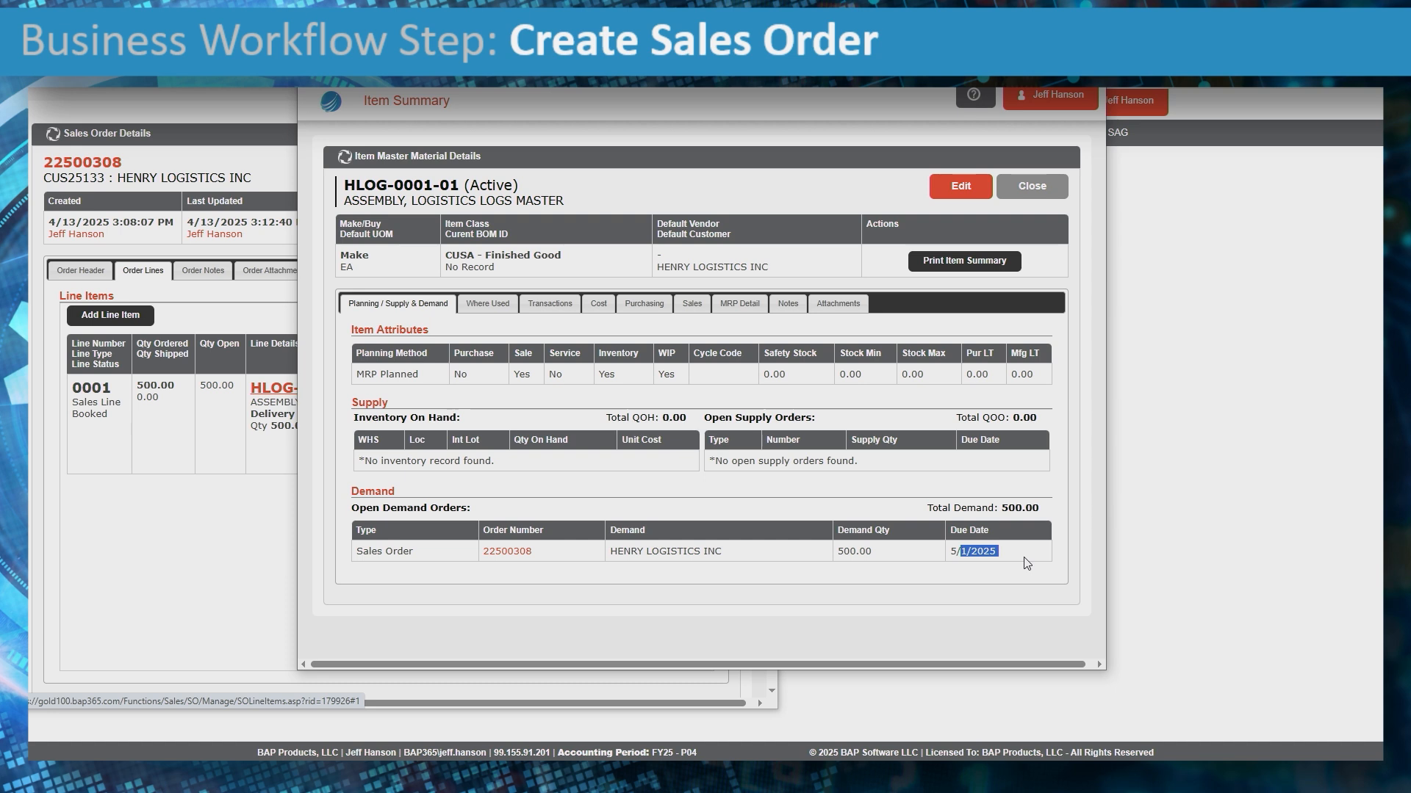
pyautogui.click(527, 464)
pyautogui.moveTo(620, 417); pyautogui.dragTo(687, 417)
pyautogui.moveTo(977, 418); pyautogui.dragTo(1049, 417)
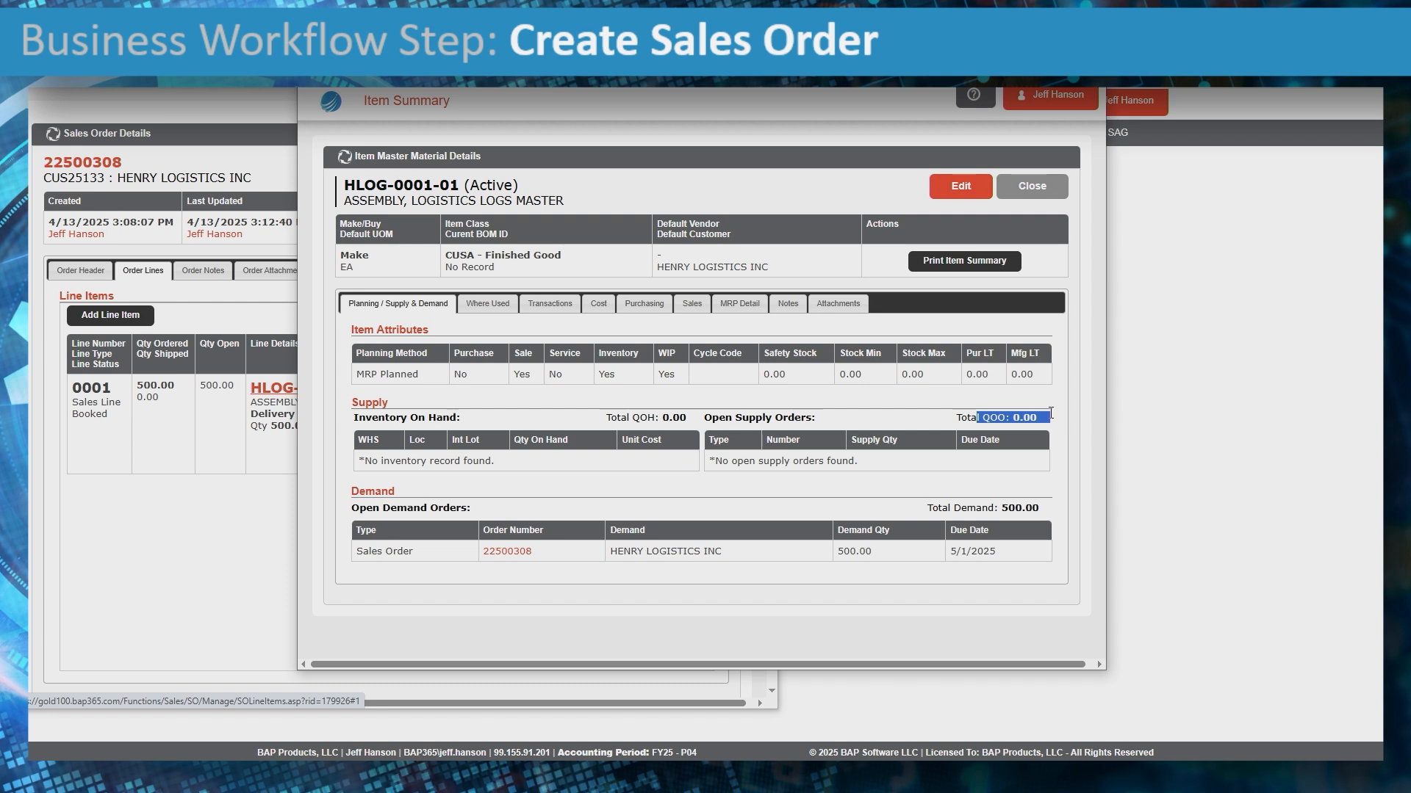
pyautogui.moveTo(659, 552); pyautogui.dragTo(746, 559)
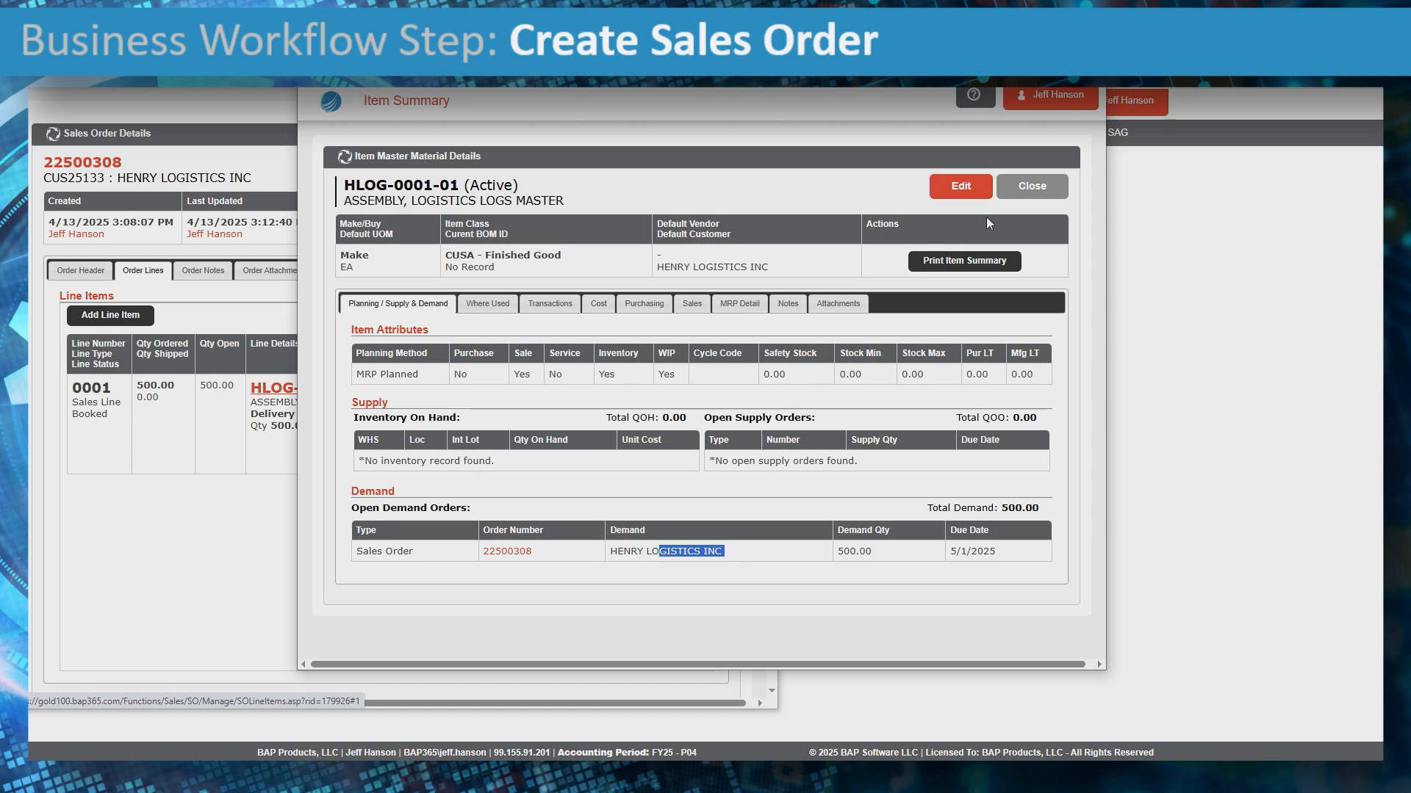
pyautogui.click(1031, 187)
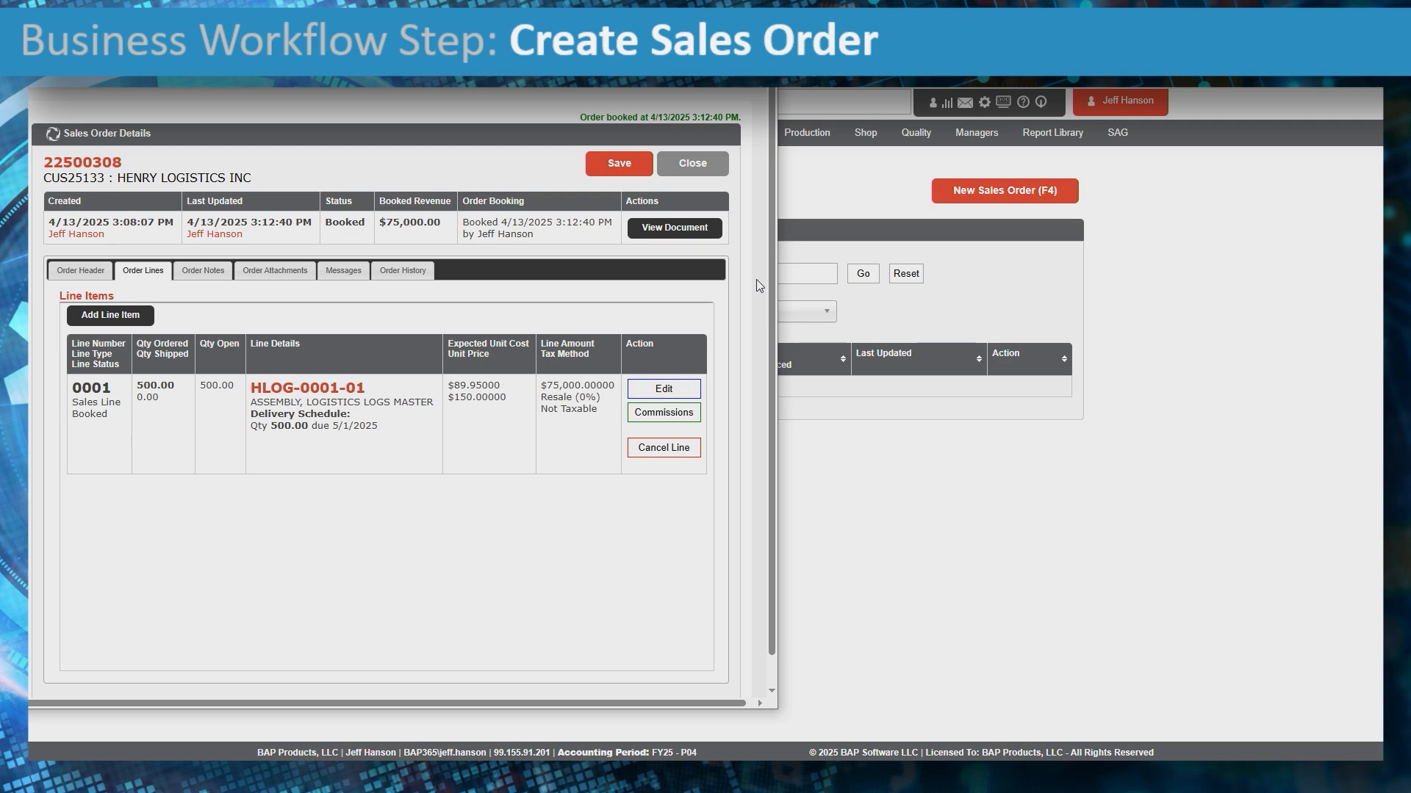
# Step: Check the order's status and review the sales order document's number, bill-to customer, order date, instructions, line pricing and totals
pyautogui.doubleClick(343, 222)
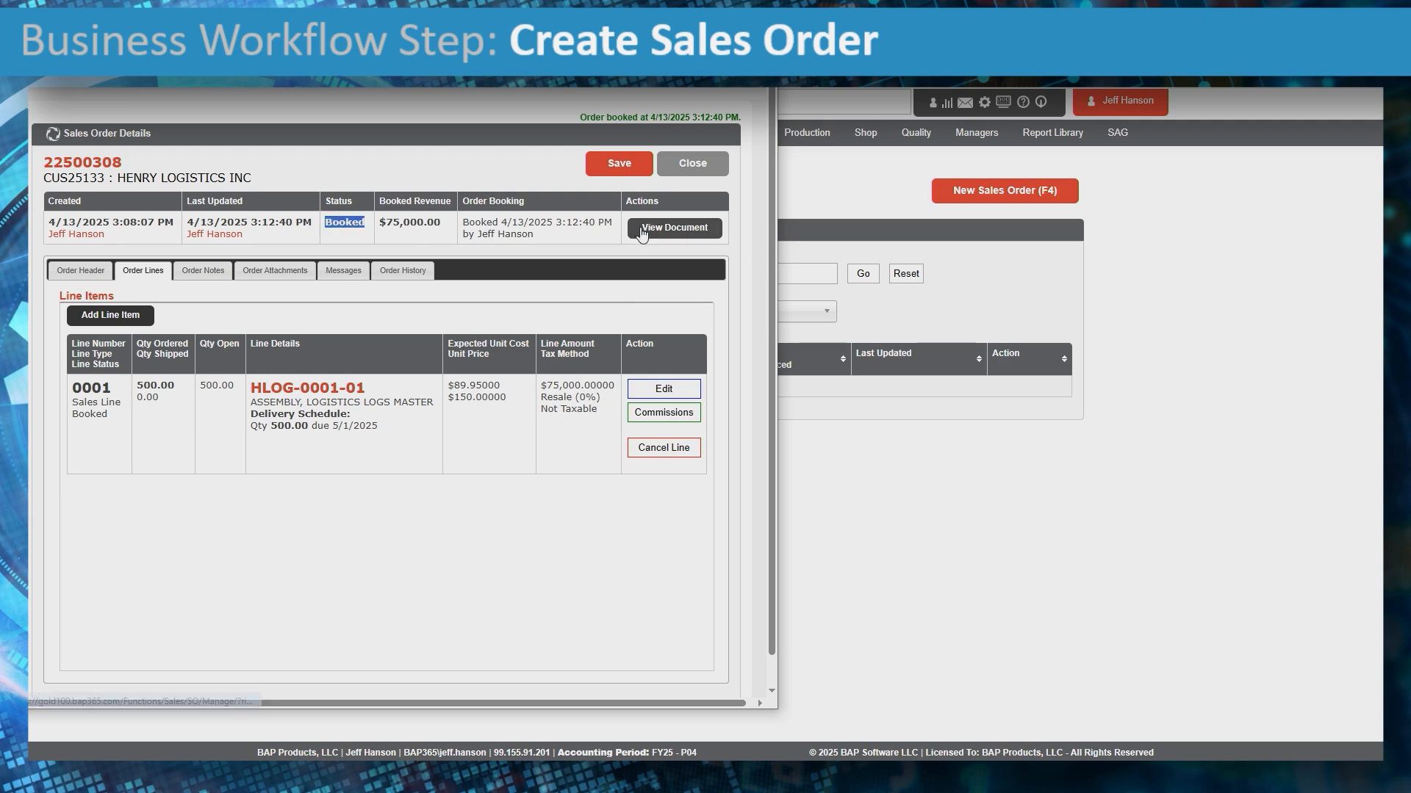
pyautogui.click(672, 227)
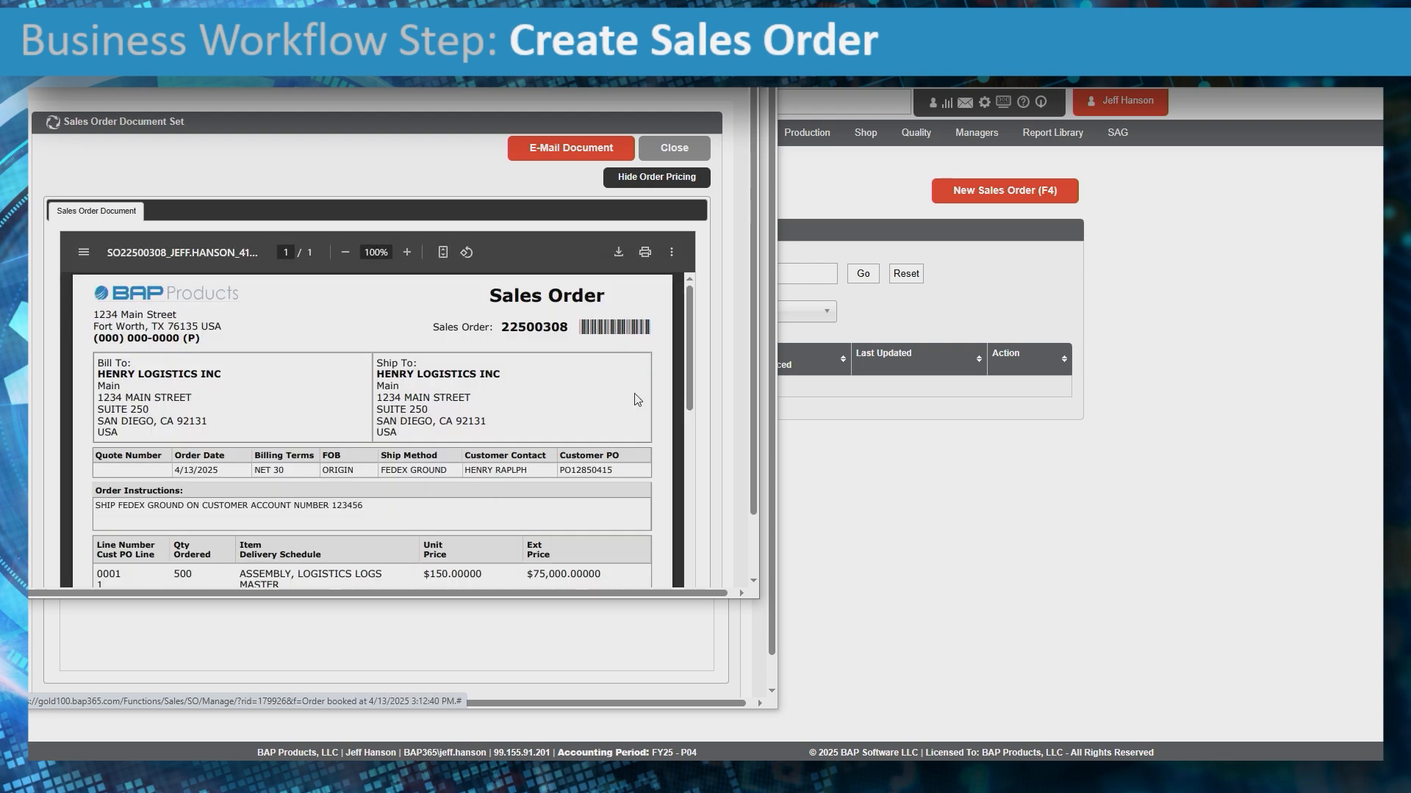
pyautogui.scroll(-1, 637, 401)
pyautogui.scroll(1, 636, 397)
pyautogui.doubleClick(521, 327)
pyautogui.moveTo(166, 374); pyautogui.dragTo(207, 377)
pyautogui.moveTo(230, 469); pyautogui.dragTo(195, 471)
pyautogui.scroll(-1, 365, 433)
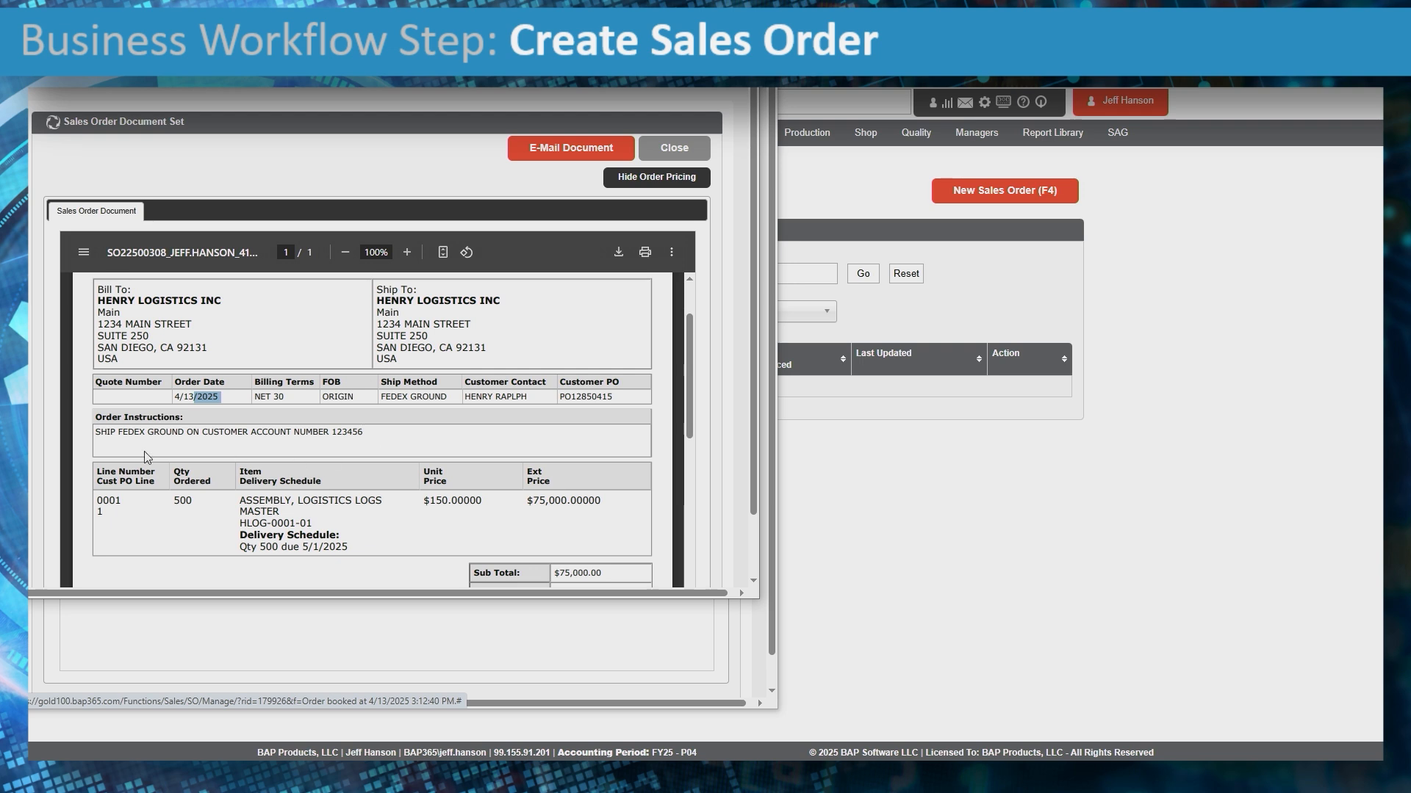
pyautogui.moveTo(96, 432); pyautogui.dragTo(371, 429)
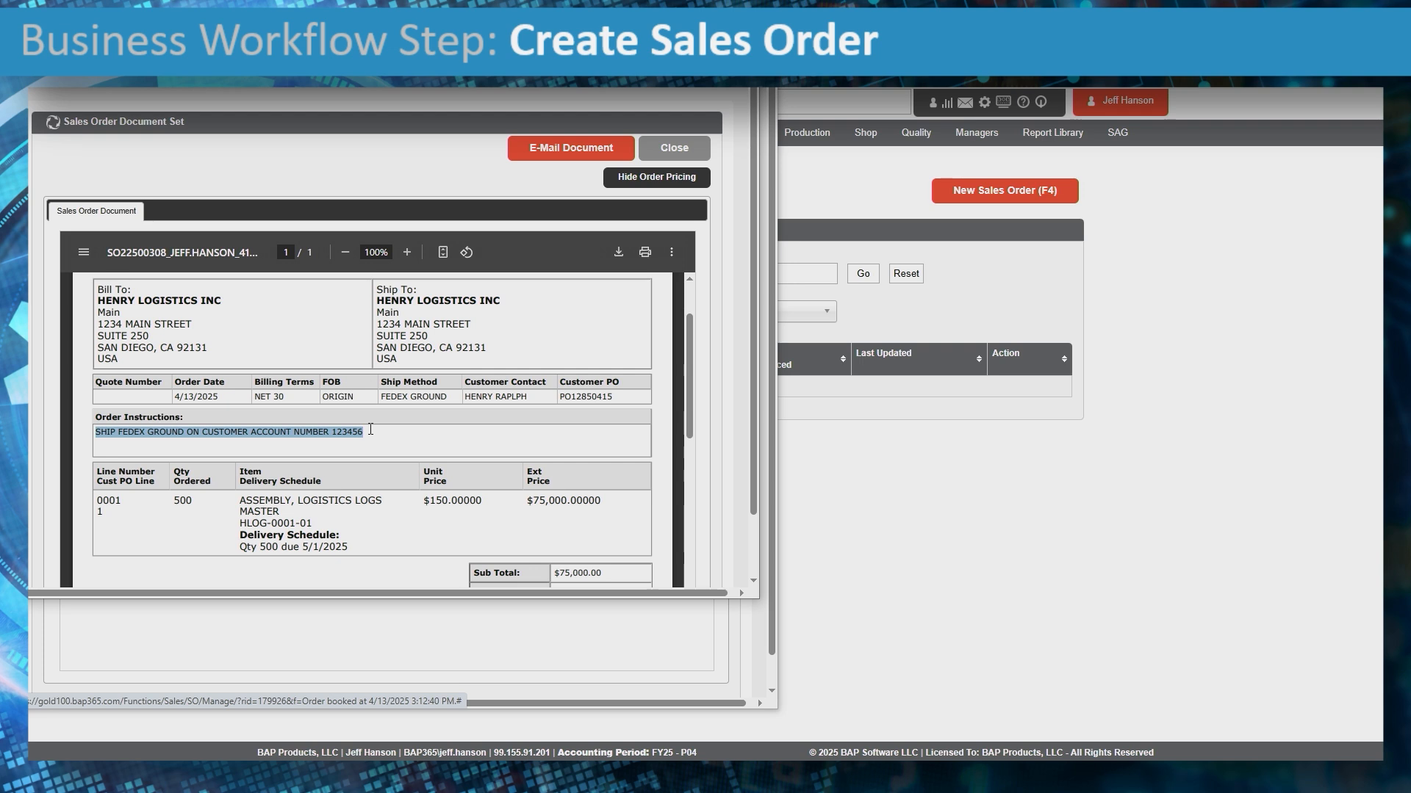
pyautogui.scroll(-10, 515, 423)
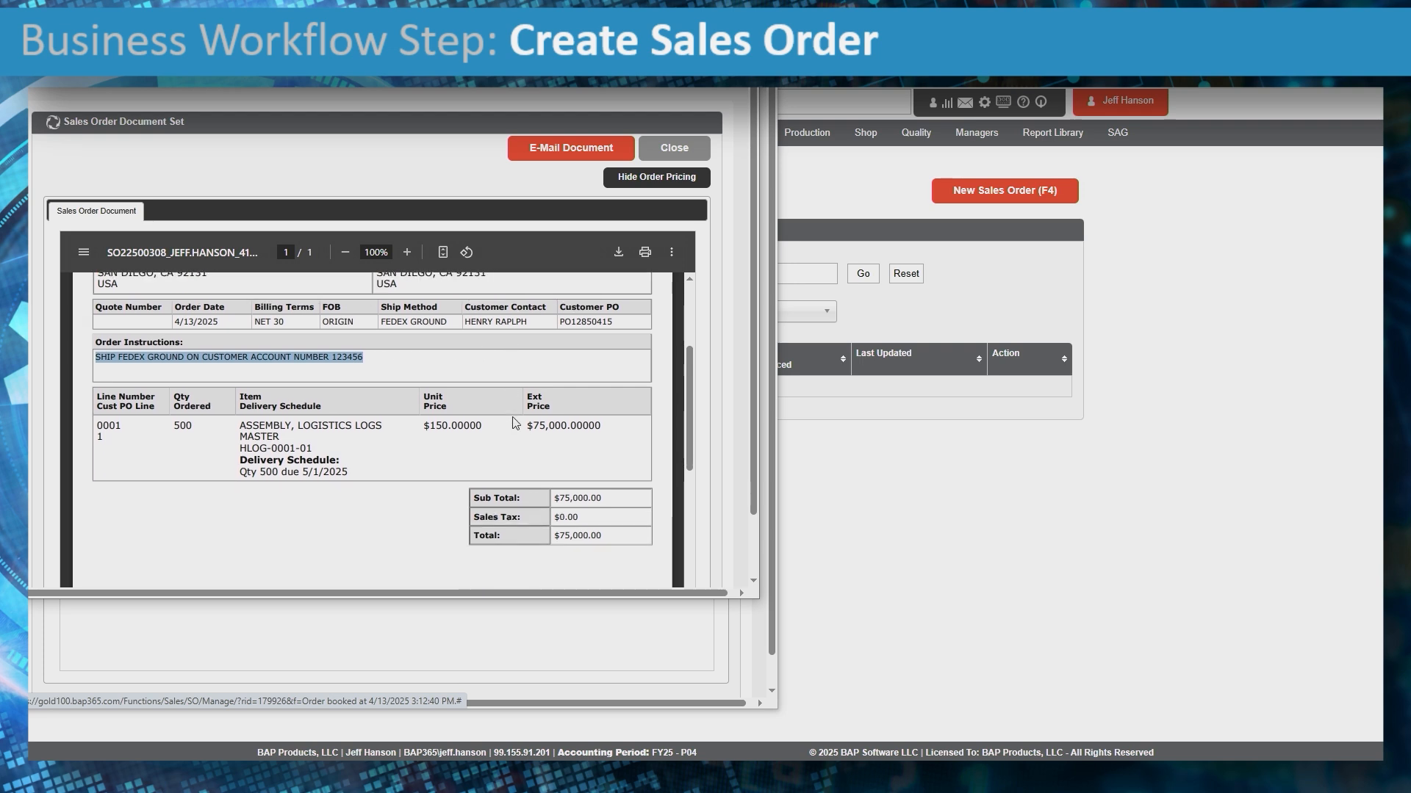
pyautogui.scroll(10, 515, 423)
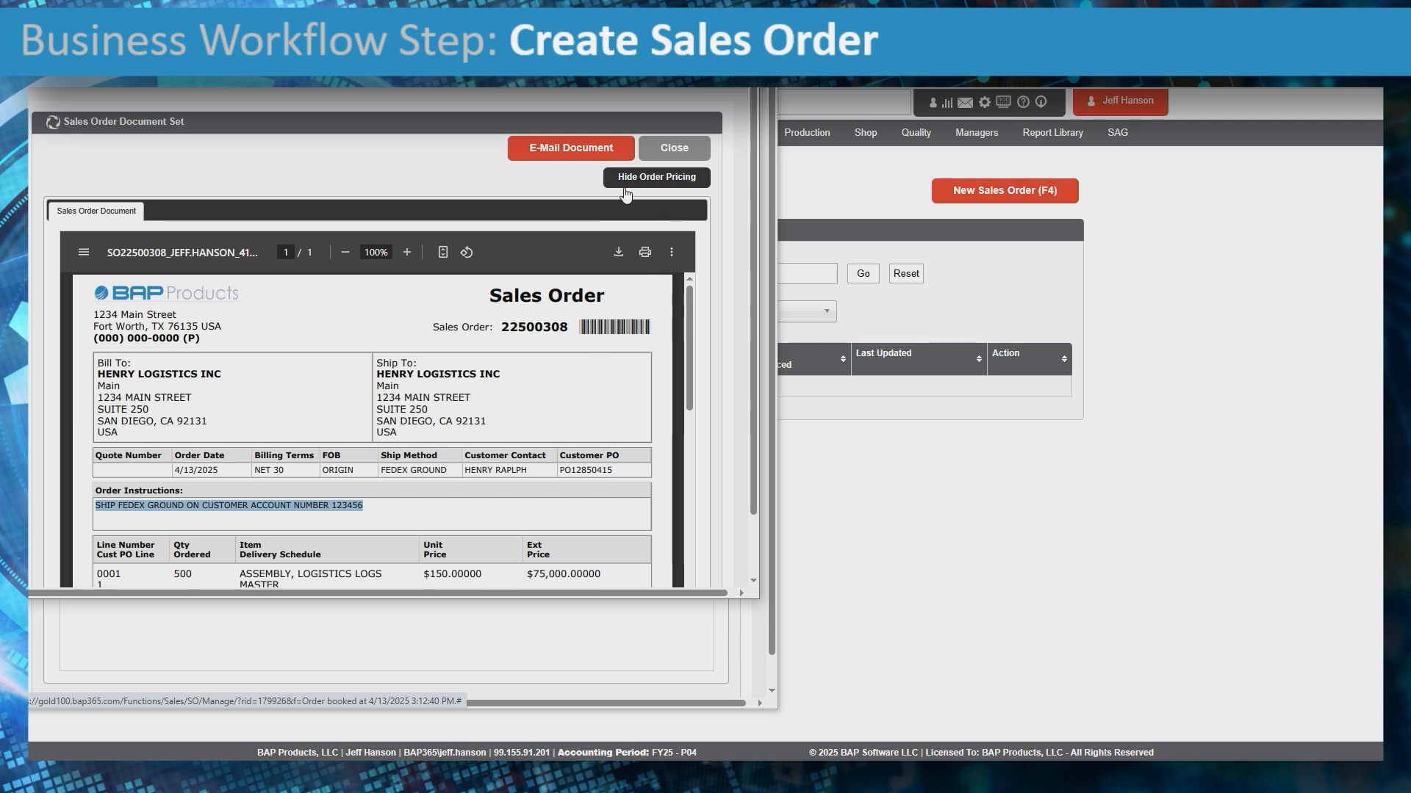
# Step: Compose an e-mail with the sales order document and address it to the contact at HENRY LOGISTICS INC
pyautogui.click(571, 148)
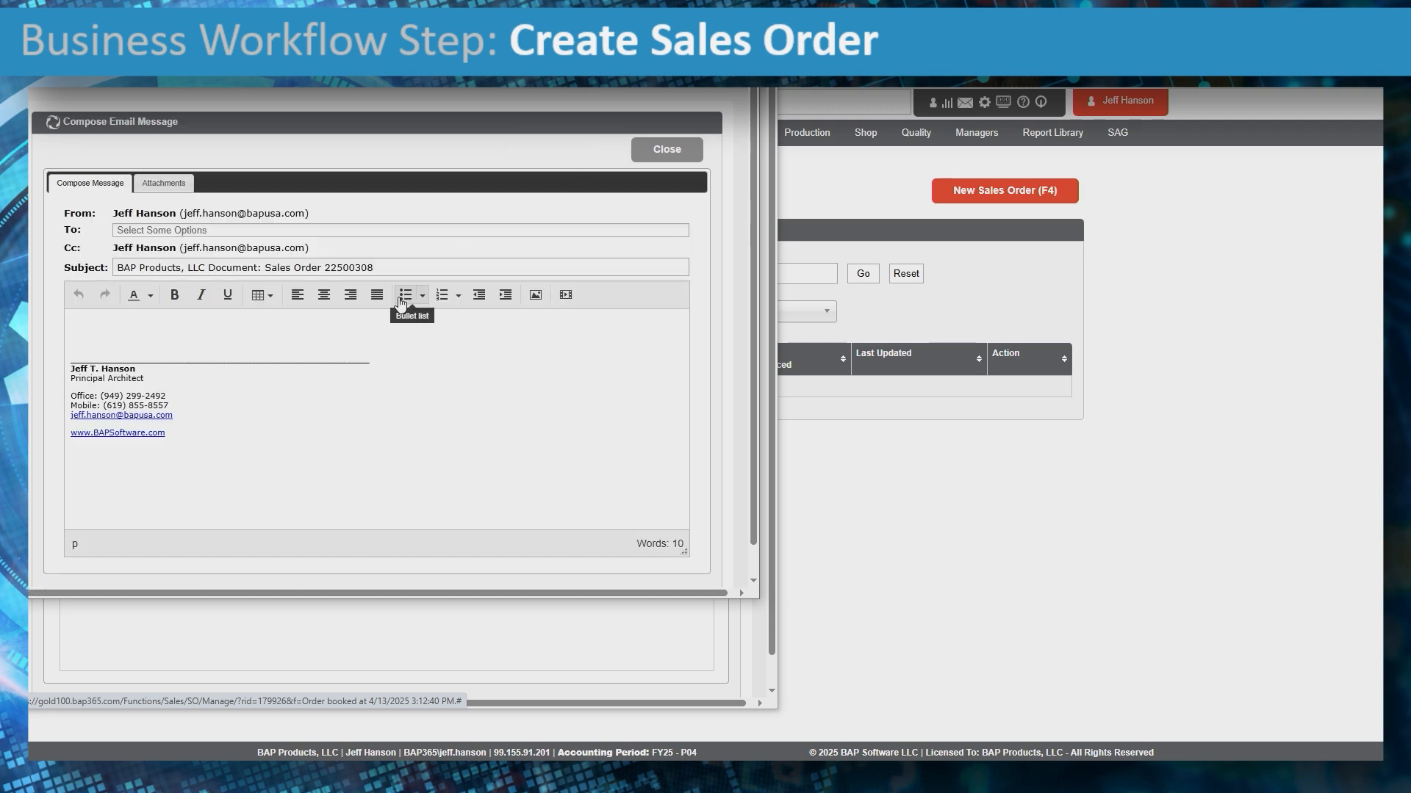
pyautogui.click(238, 231)
pyautogui.write('henry')
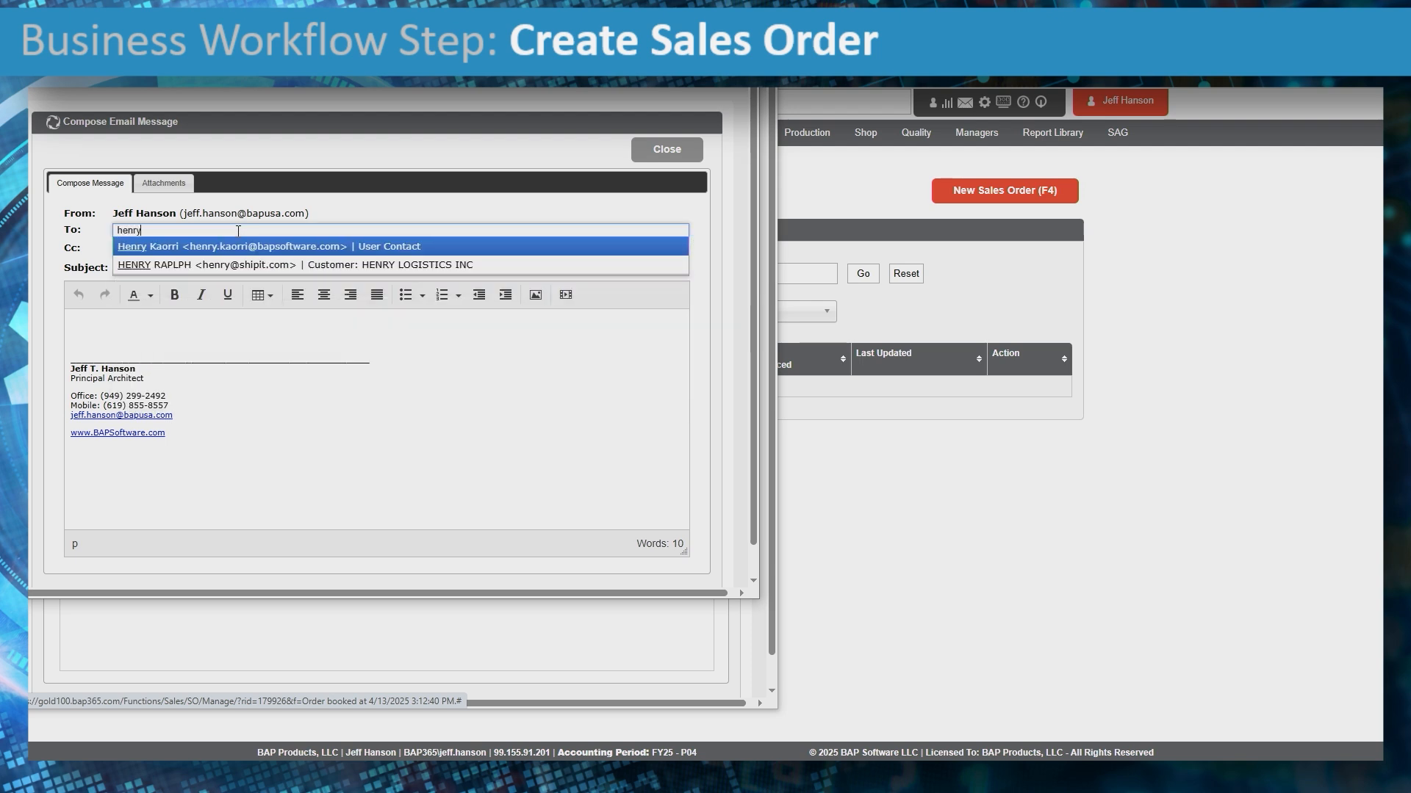
pyautogui.click(285, 266)
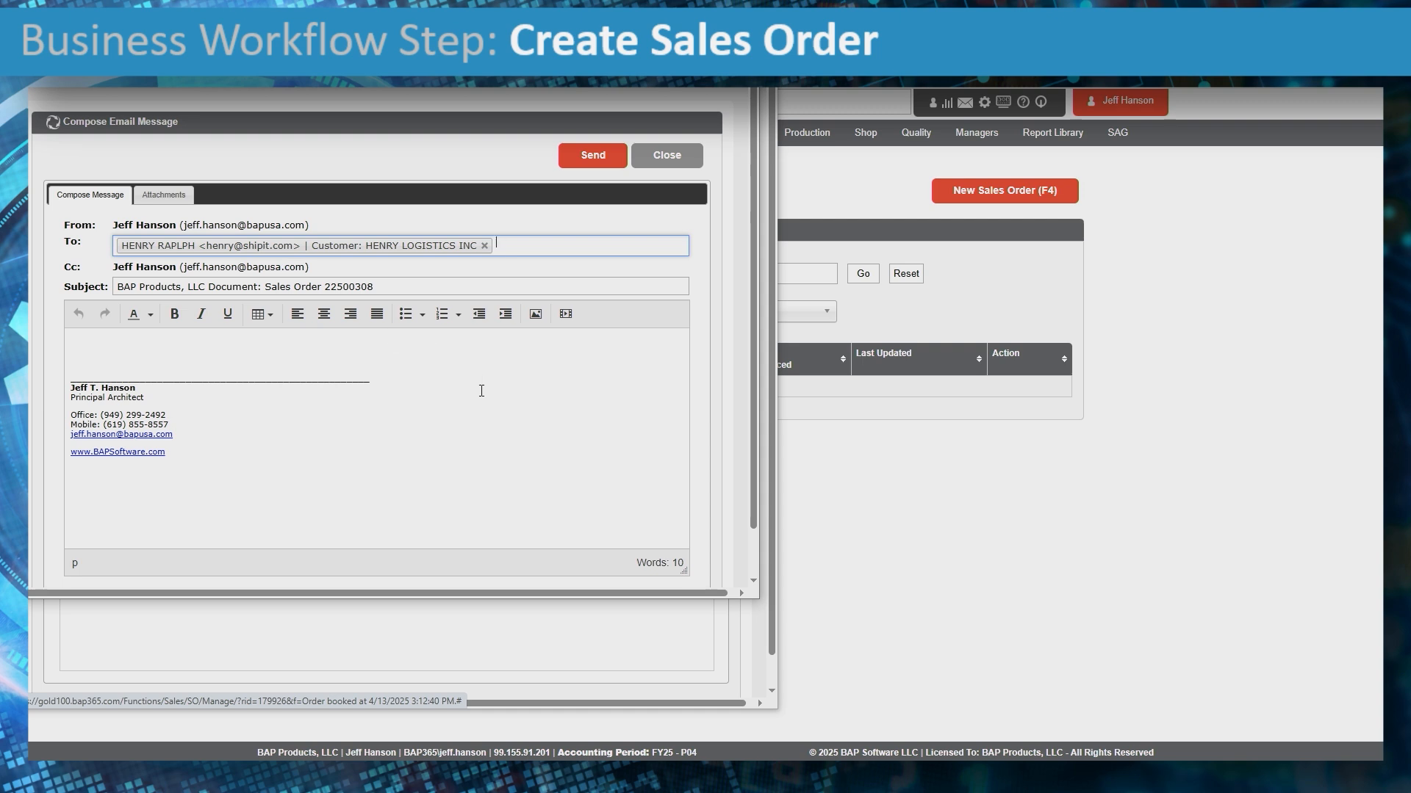